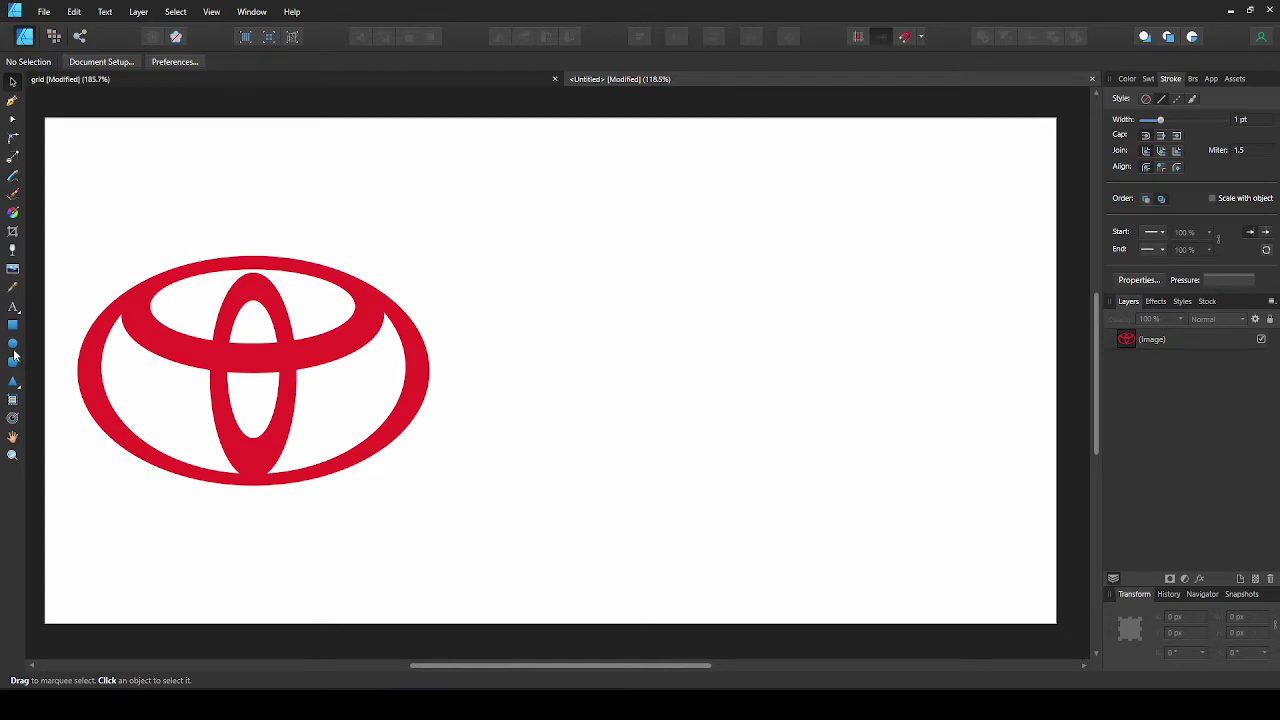
Draw a wide ellipse about 471 × 291 px beside the reference logo and set its stroke width to 30.4 pt.
left_click(13, 348)
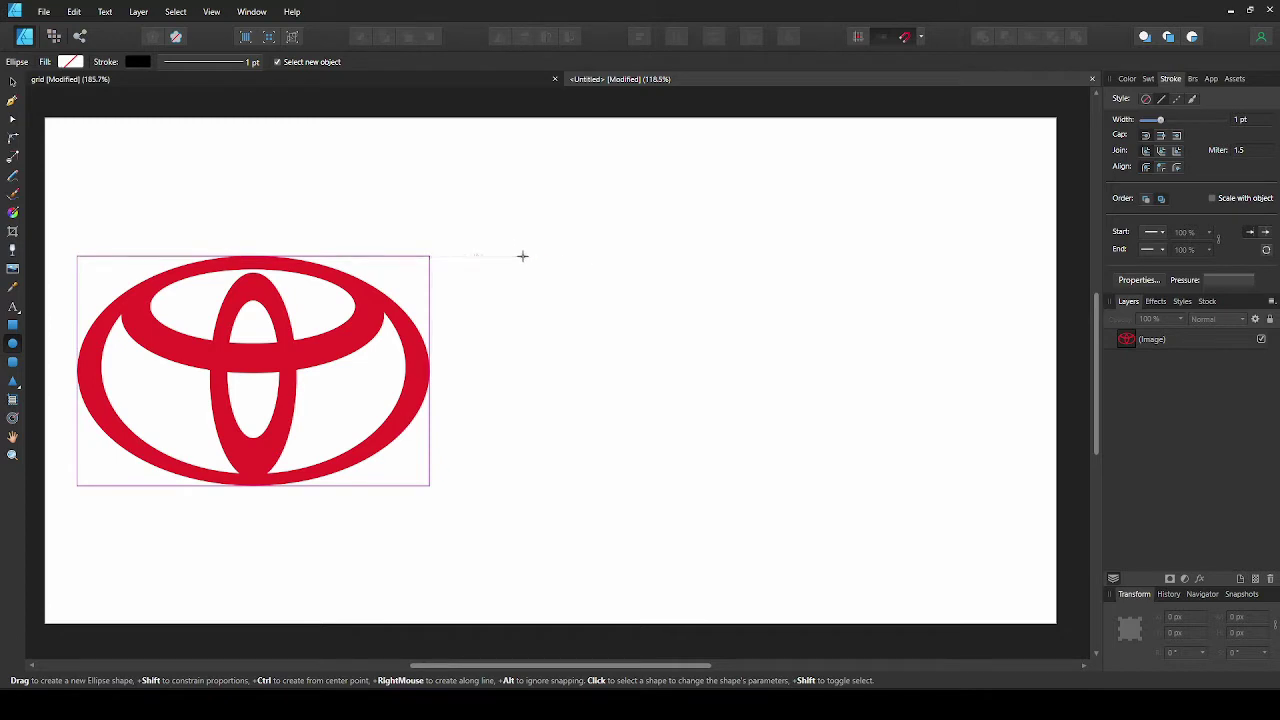
left_click_drag(522, 256, 895, 485)
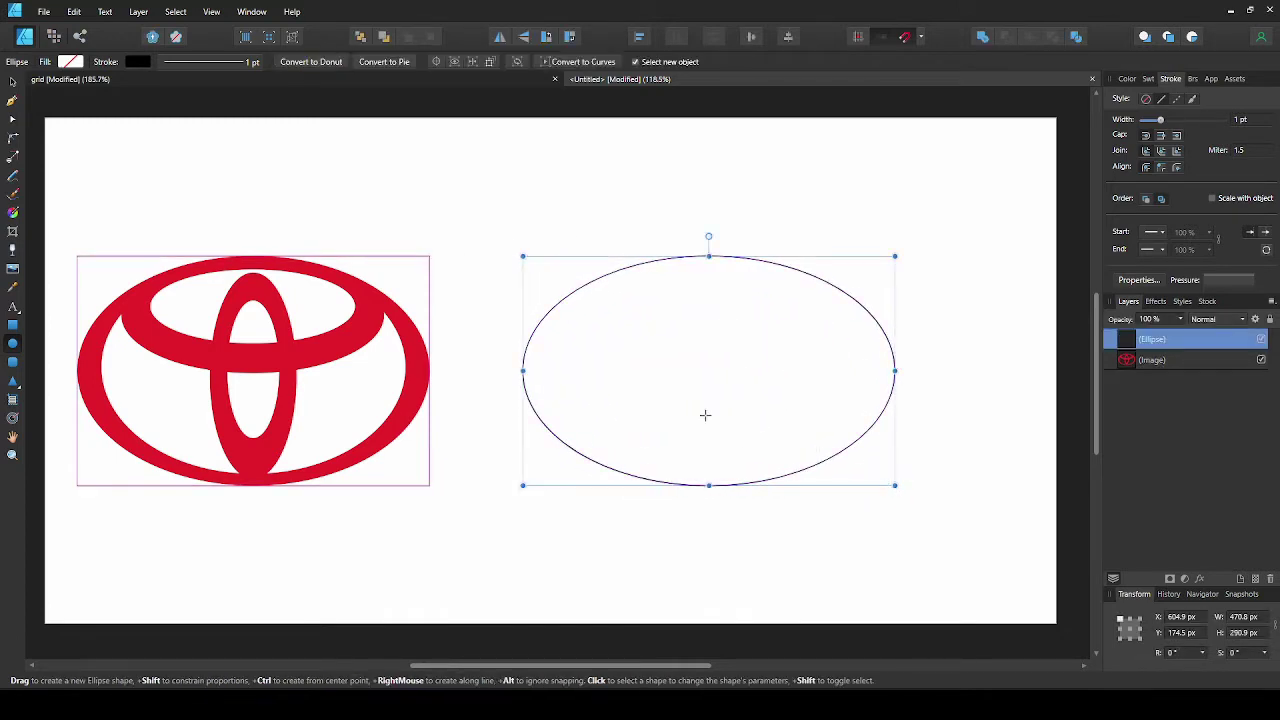
left_click_drag(1160, 120, 1196, 131)
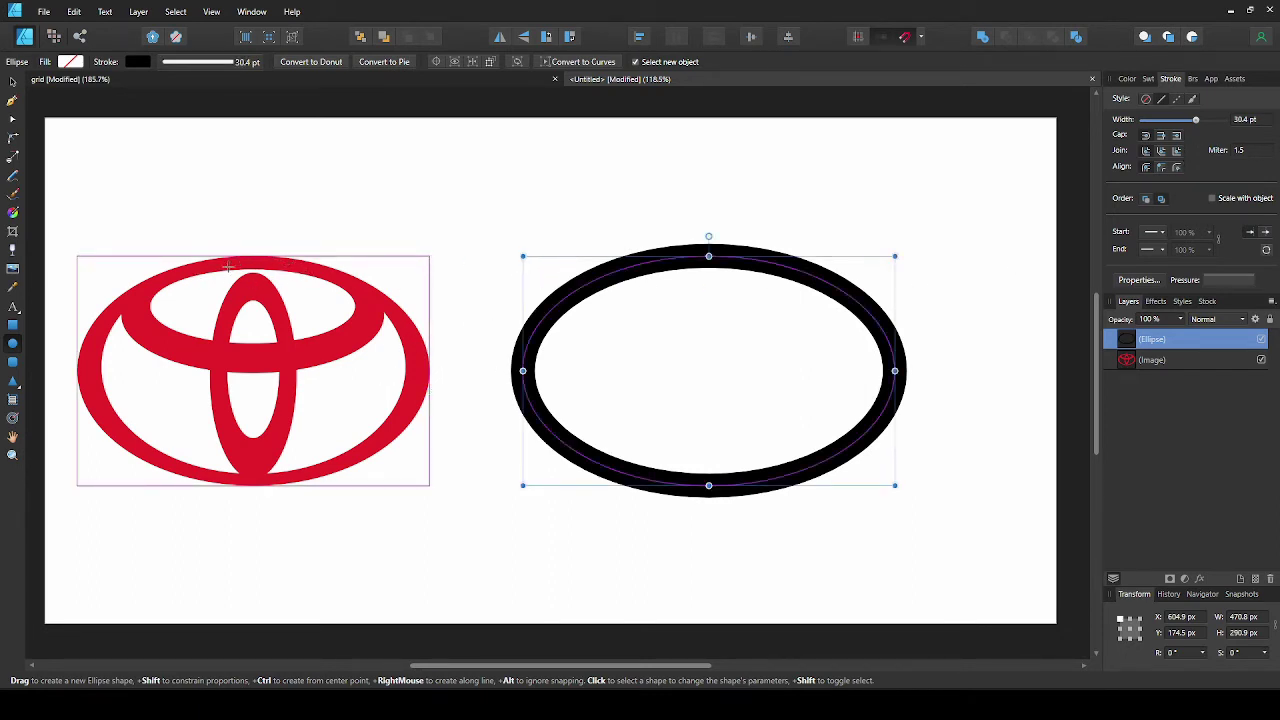
Shape the outer ellipse's stroke pressure profile with two full-height peaks and lowered points at both ends and the middle.
left_click(230, 64)
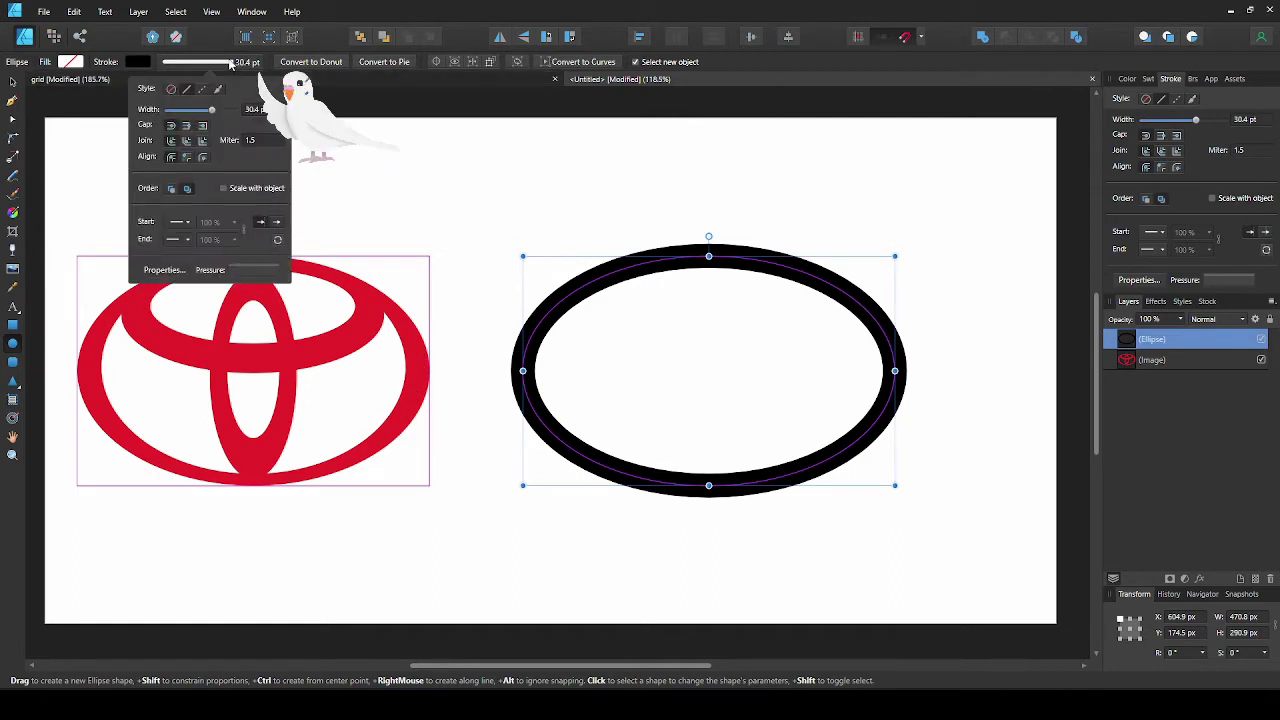
left_click(264, 269)
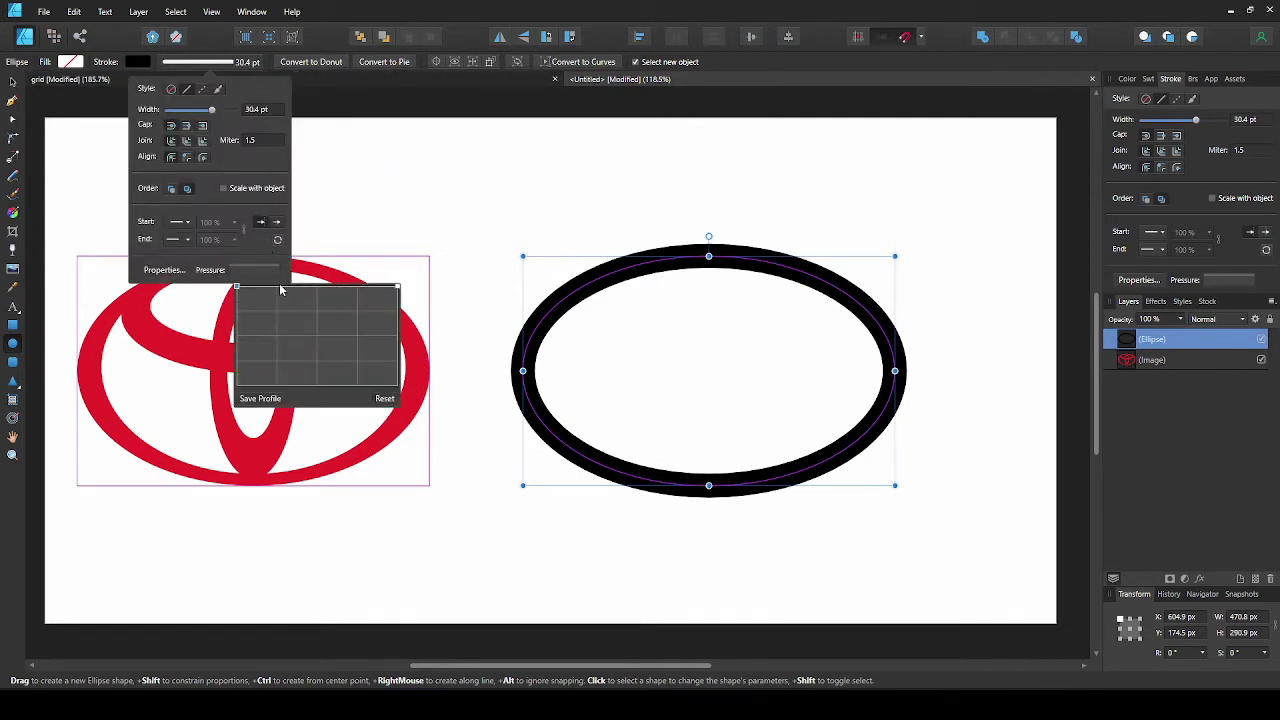
mouse_move(236, 287)
left_mouse_down()
mouse_move(236, 345)
mouse_move(275, 303)
mouse_move(318, 318)
mouse_move(319, 333)
mouse_move(360, 320)
mouse_move(356, 304)
mouse_move(396, 305)
mouse_move(397, 345)
left_mouse_up()
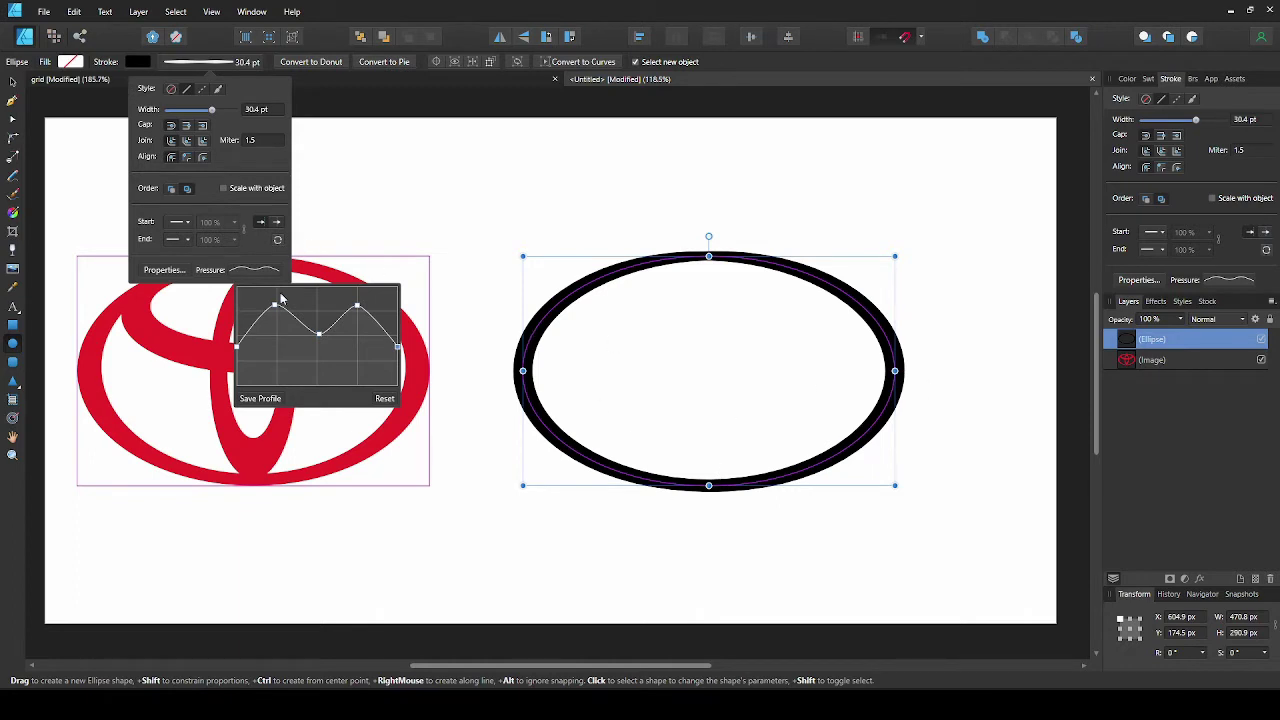
left_click_drag(236, 347, 236, 359)
left_click_drag(275, 305, 278, 286)
left_click_drag(357, 303, 357, 287)
left_click_drag(397, 358, 397, 333)
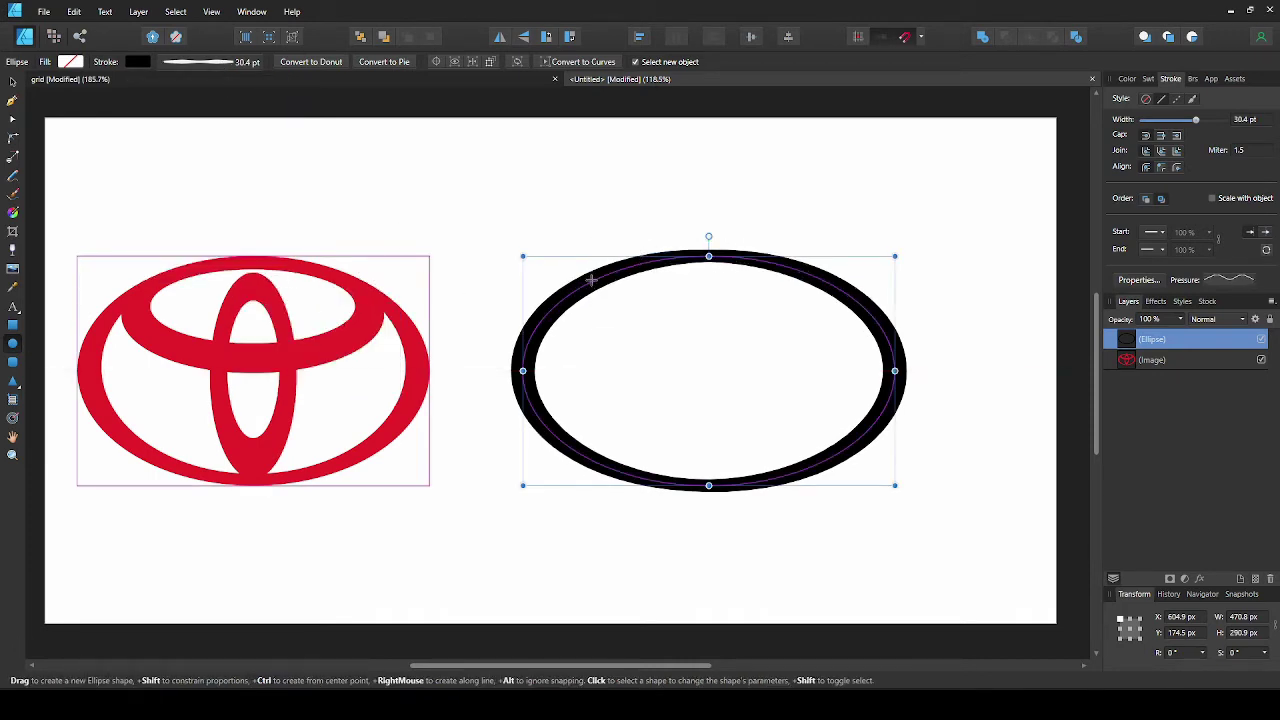
Draw a second ellipse about 303 × 129 px inside the outer one and snap it to the outer ellipse's top centre.
left_click_drag(594, 276, 834, 378)
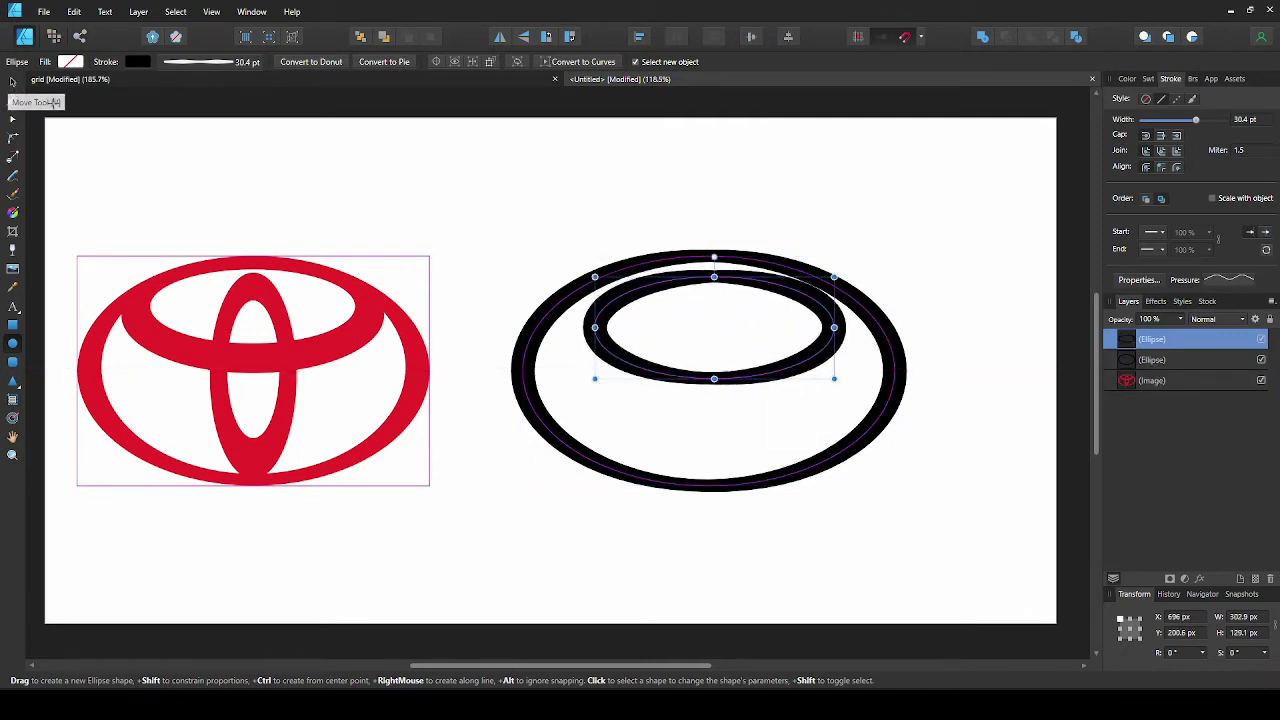
left_click(12, 80)
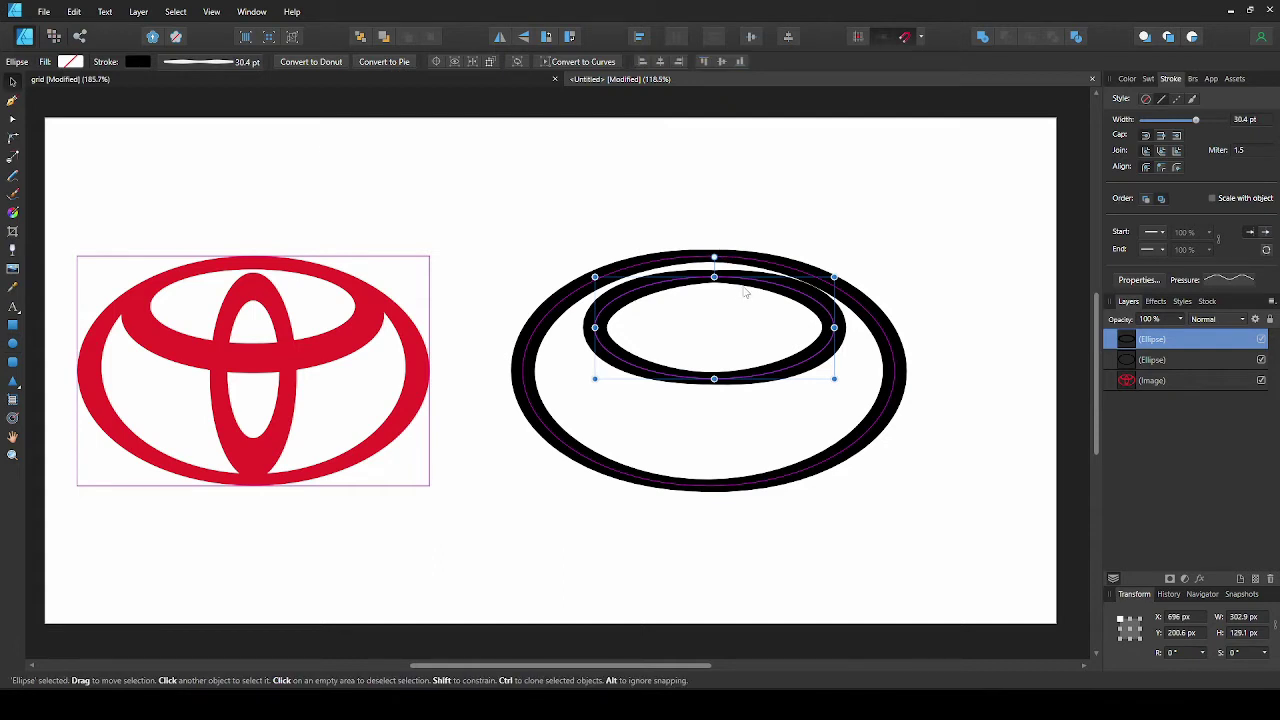
left_click_drag(752, 285, 743, 263)
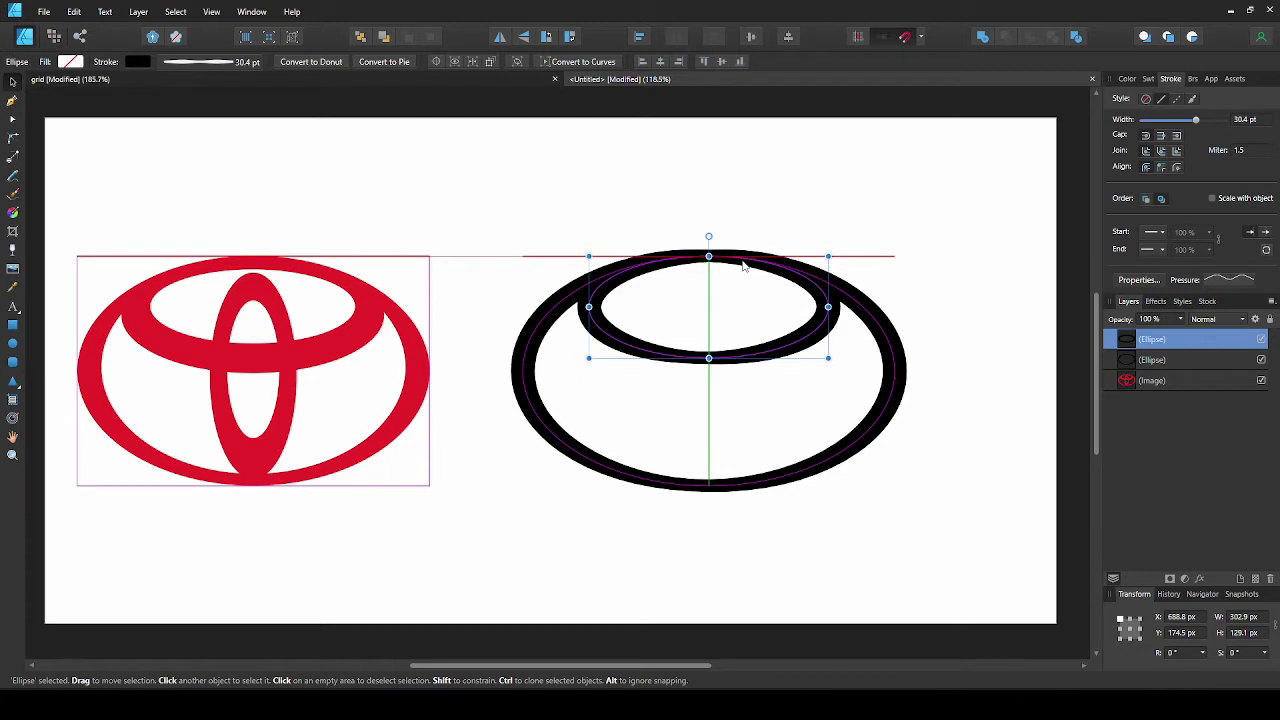
left_click_drag(743, 263, 743, 263)
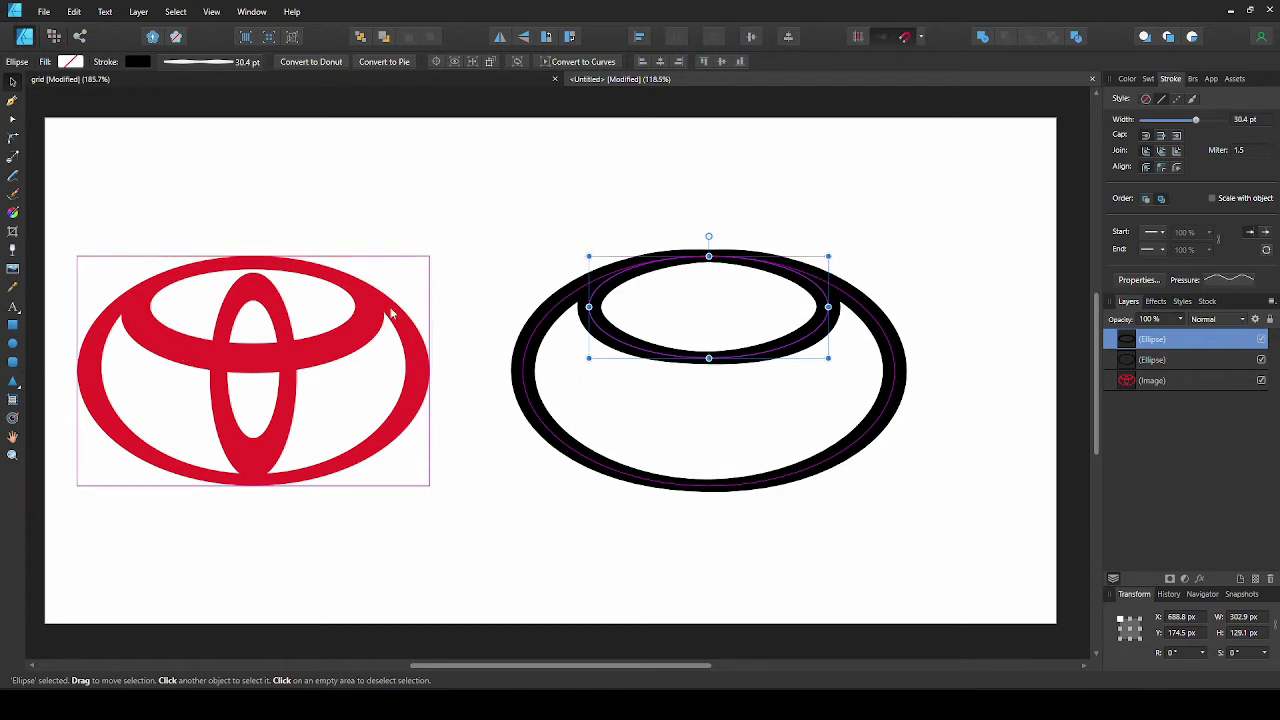
Reset the inner ellipse's pressure profile, give it one central peak with lowered ends, and set the stroke width to 35.5 pt.
left_click(227, 66)
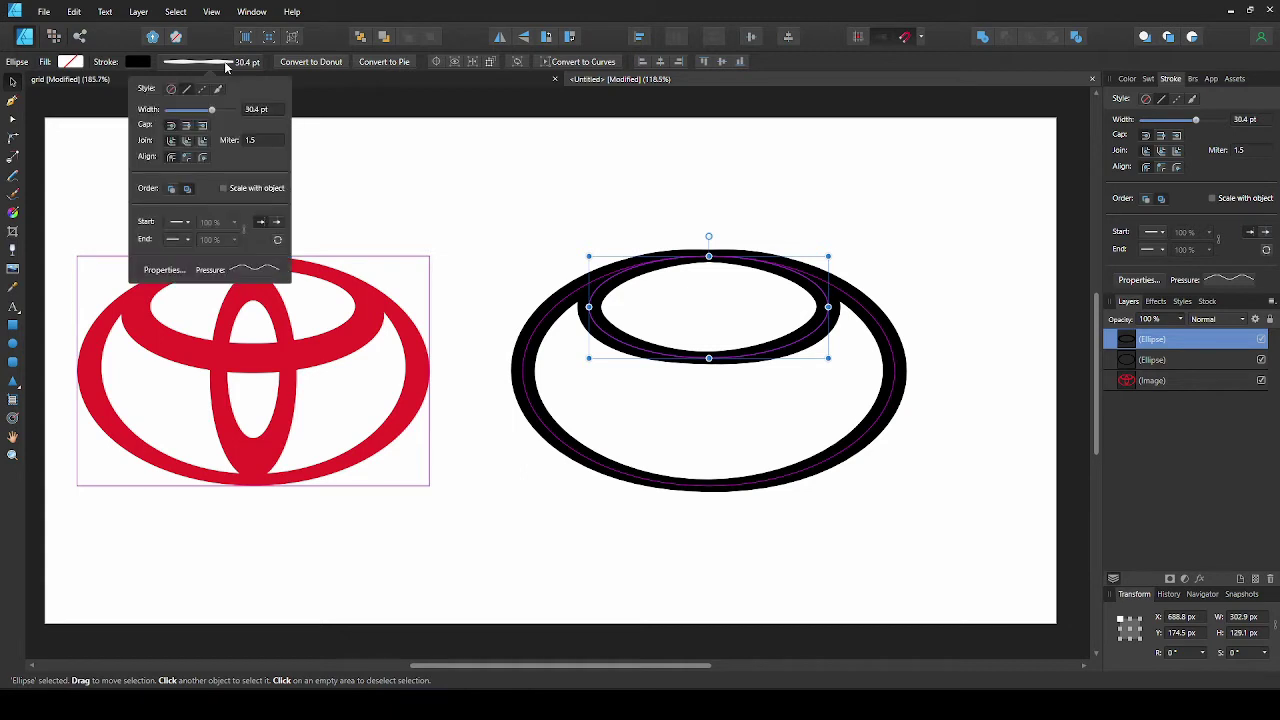
left_click(275, 270)
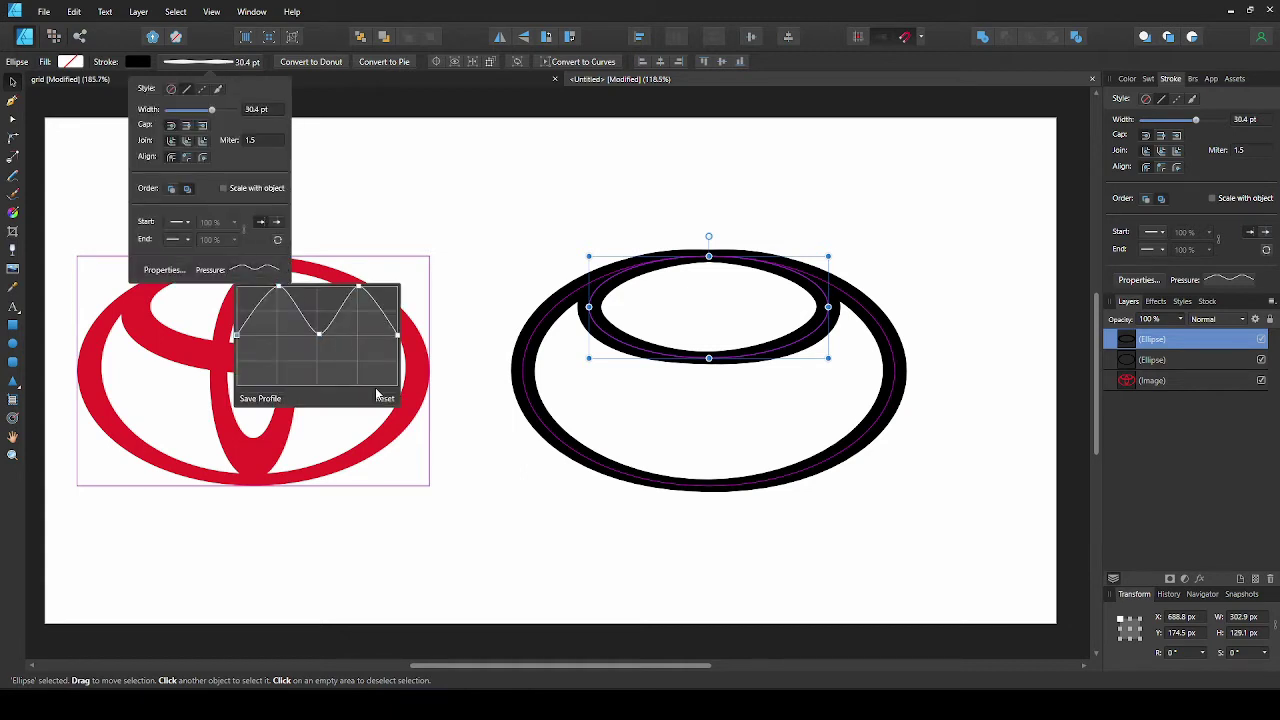
left_click(378, 396)
left_click(317, 285)
left_click_drag(399, 285, 408, 369)
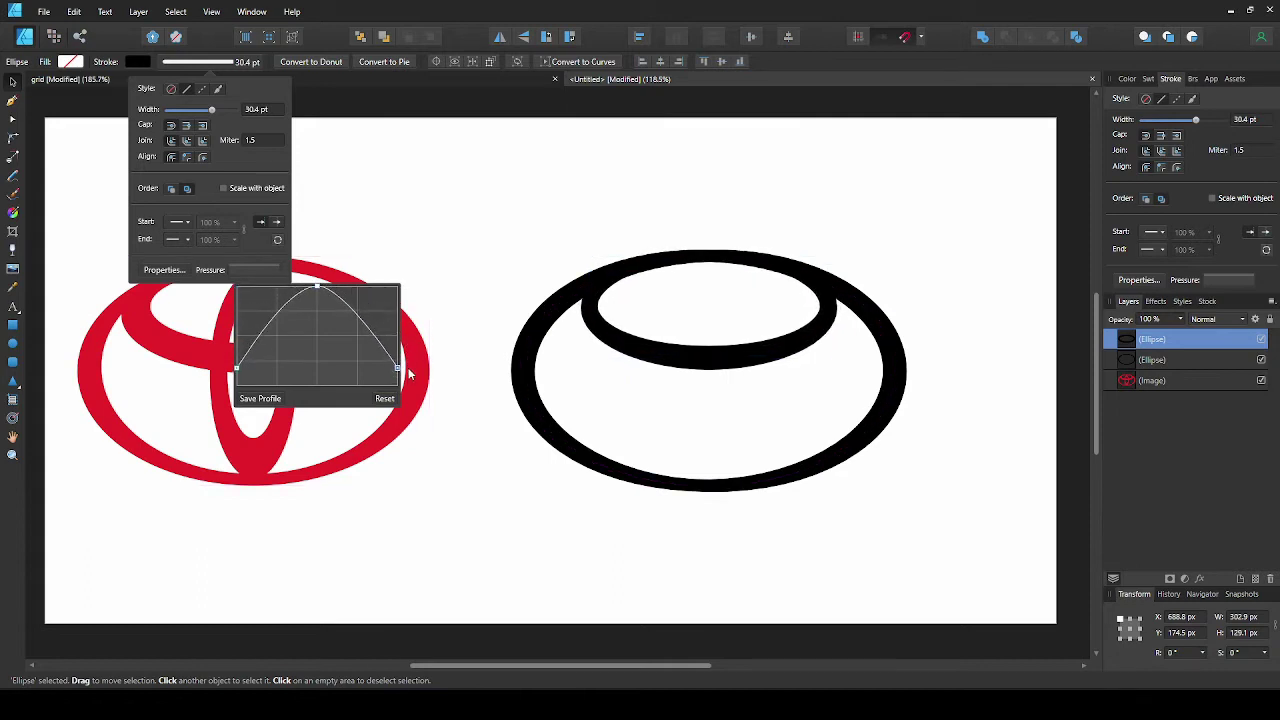
left_click(225, 63)
left_click(229, 62)
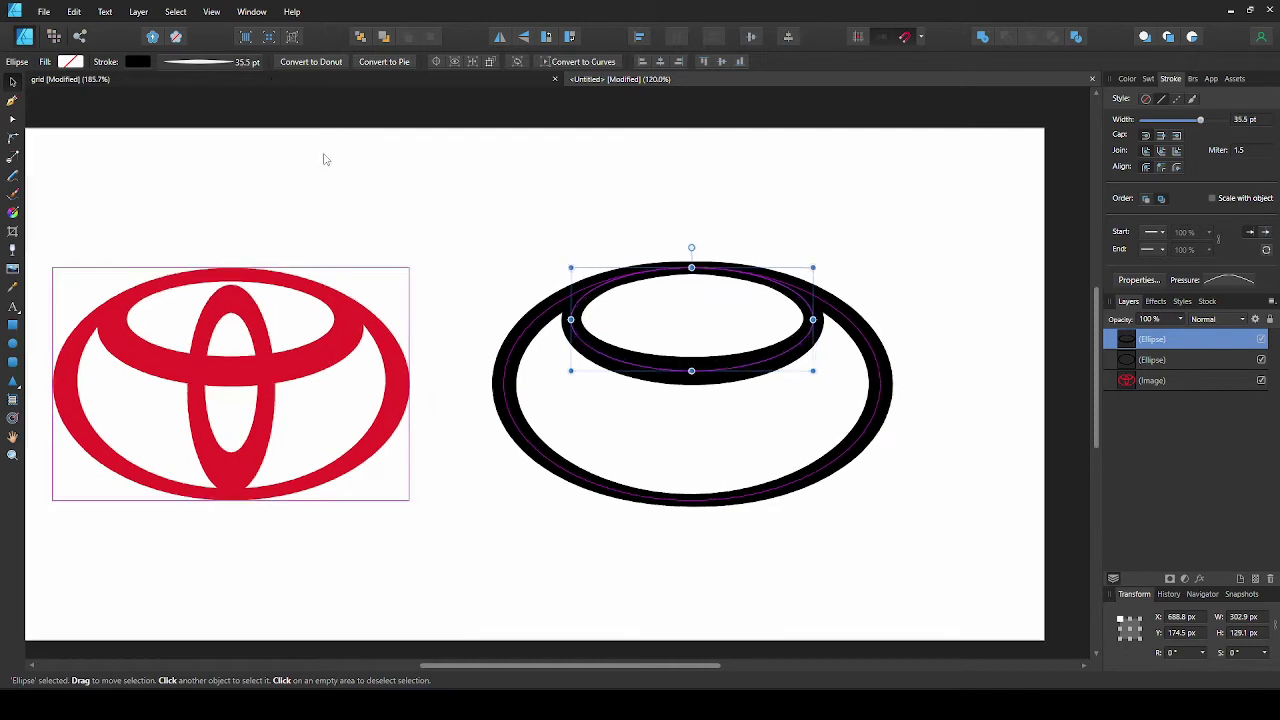
left_click(252, 190)
Draw a tall, narrow ellipse about 80 × 258 px in the middle of the emblem and reset its stroke pressure profile.
left_click(13, 344)
mouse_move(668, 296)
left_mouse_down()
mouse_move(733, 459)
mouse_move(732, 500)
left_mouse_up()
left_click(240, 66)
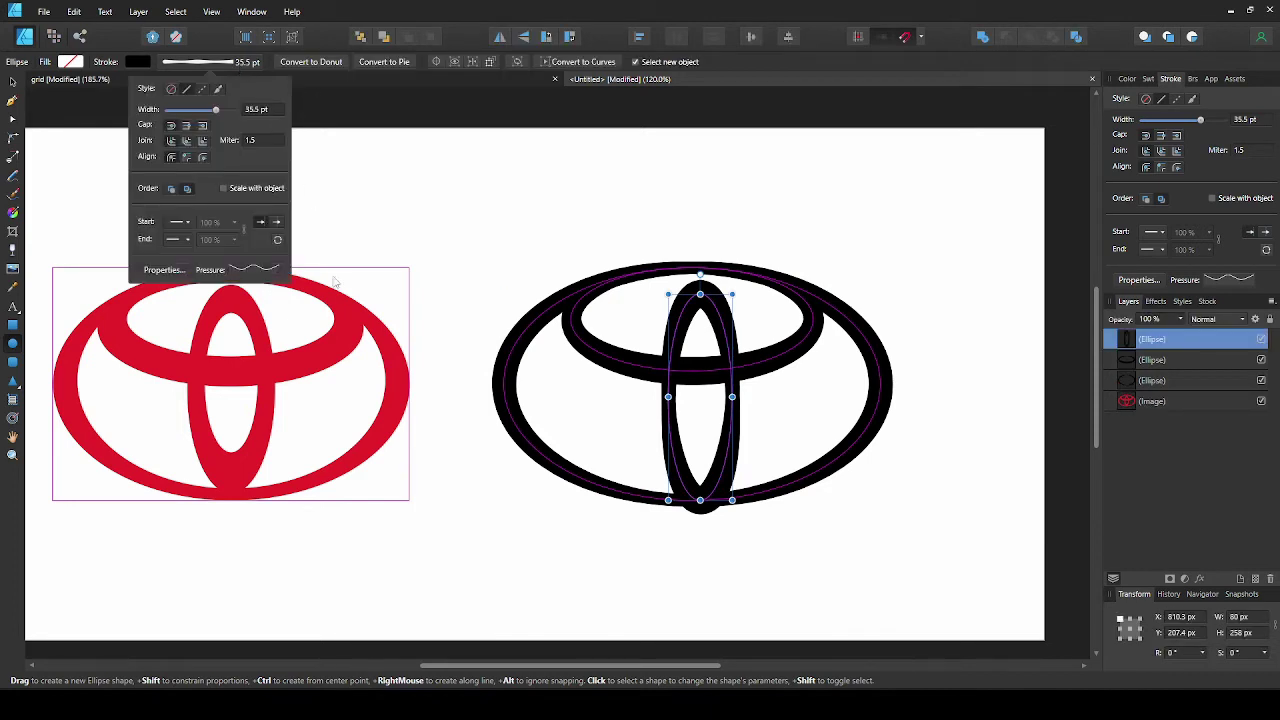
left_click(265, 272)
left_click(385, 400)
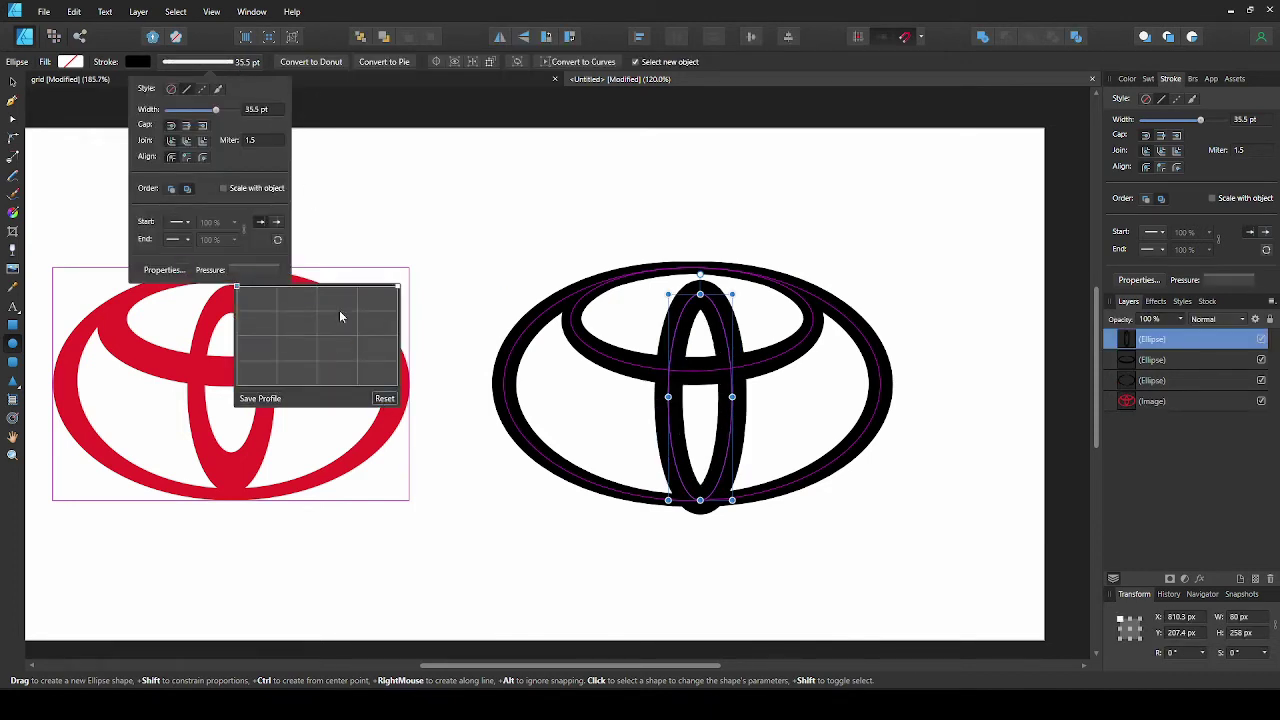
Centre the tall ellipse horizontally on the outer ellipse and widen it to about 97 px.
scroll(697, 508, "down", 1)
scroll(704, 482, "up", 1)
left_click_drag(732, 441, 720, 442)
key("m")
scroll(700, 527, "up", 5)
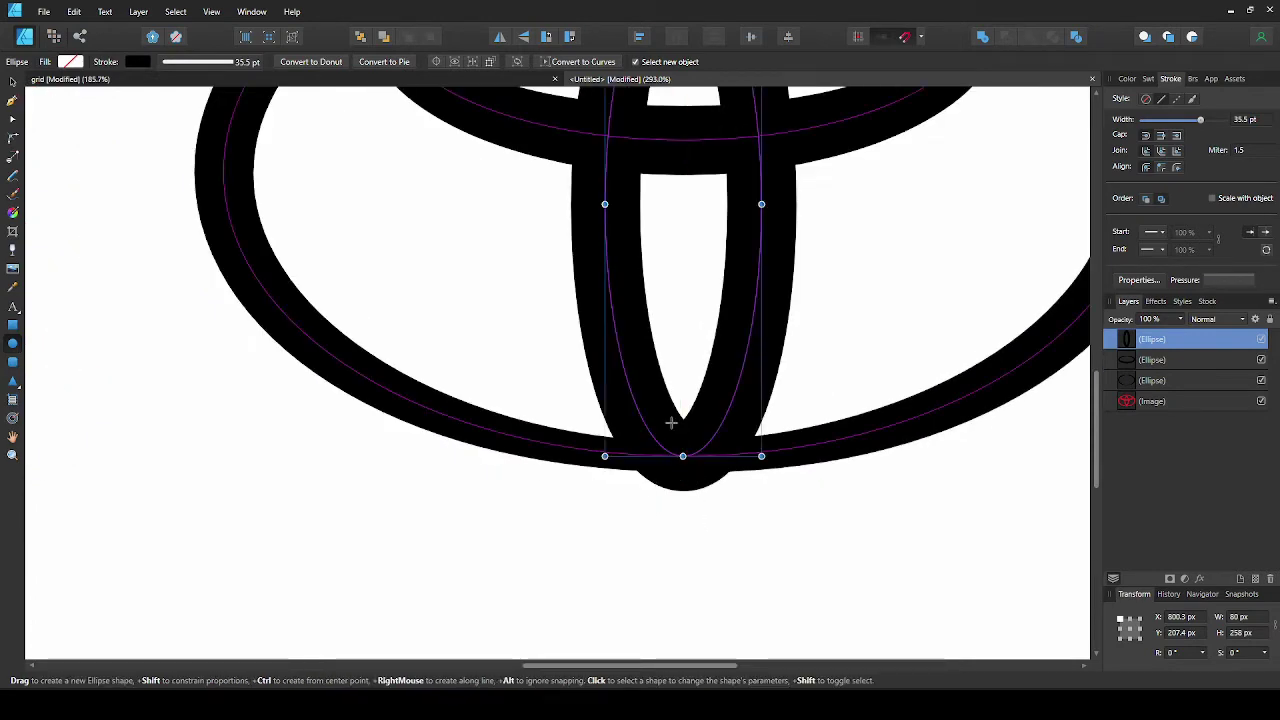
scroll(666, 420, "down", 3)
scroll(665, 372, "down", 2)
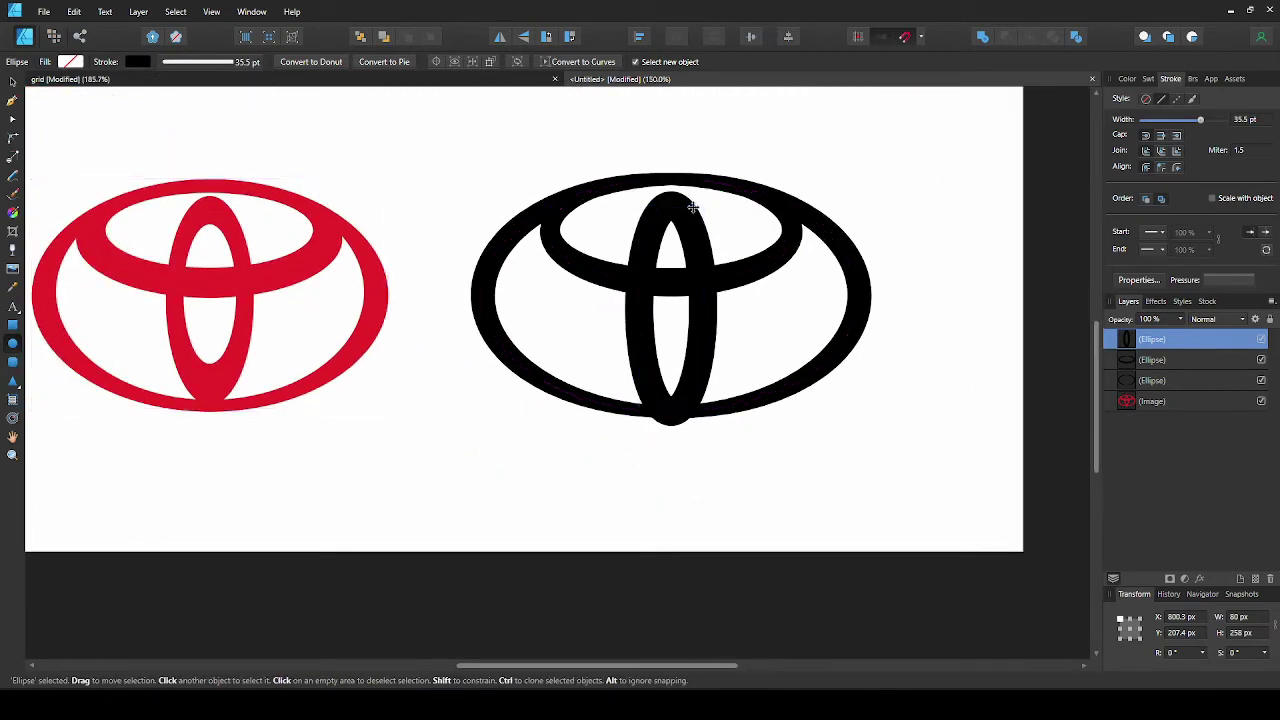
scroll(640, 230, "up", 2)
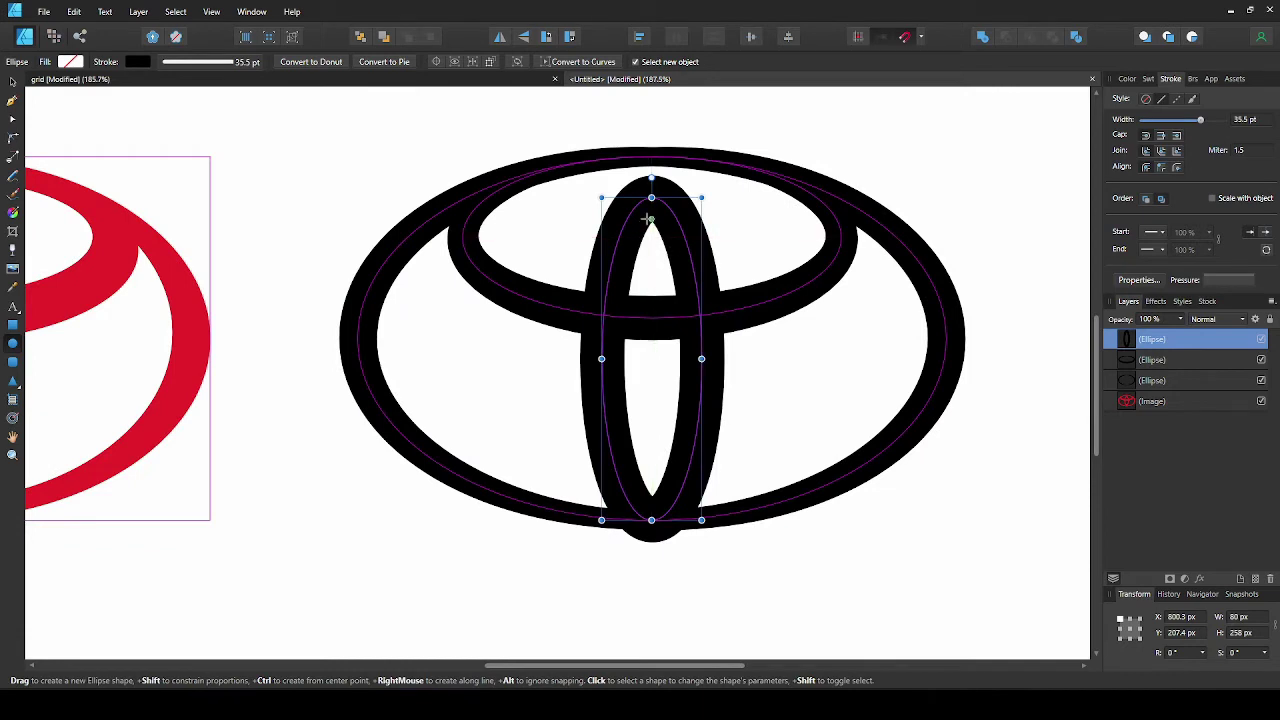
scroll(638, 274, "down", 3)
mouse_move(620, 273)
left_mouse_down()
mouse_move(609, 270)
mouse_move(624, 277)
left_mouse_up()
key("v")
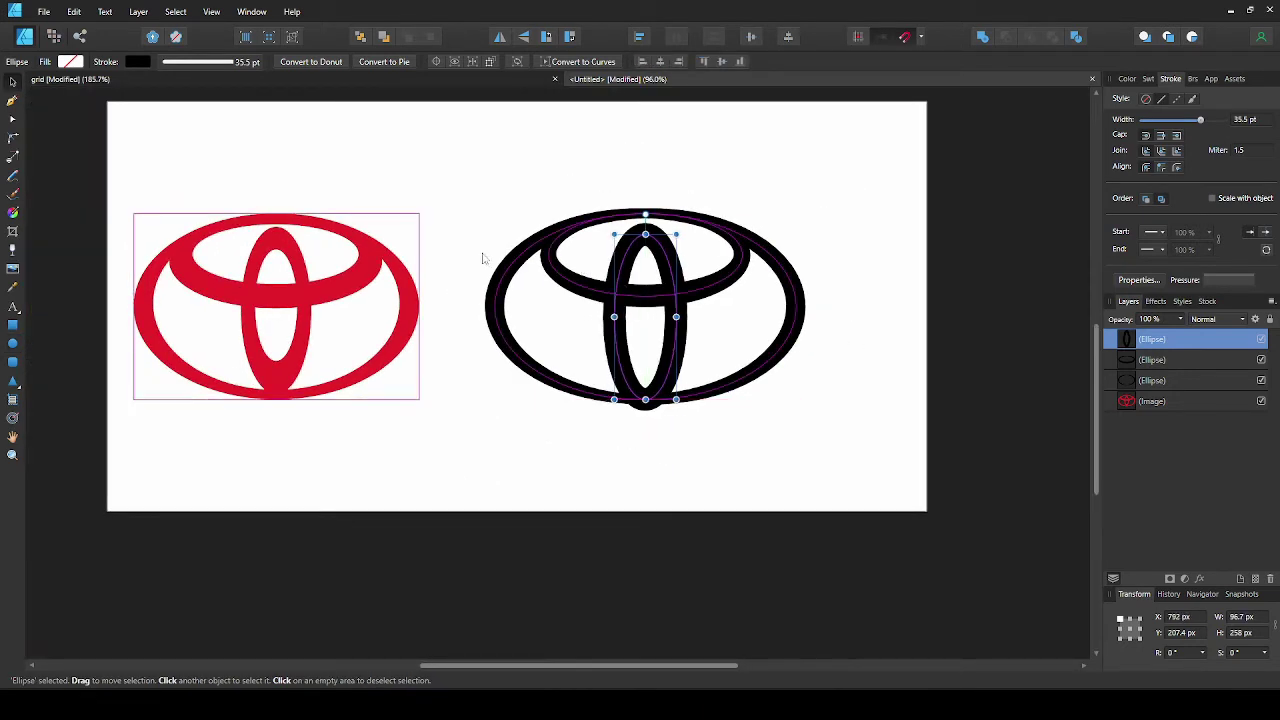
Expand the tall ellipse's stroke into a filled shape and show its nodes.
left_click(131, 14)
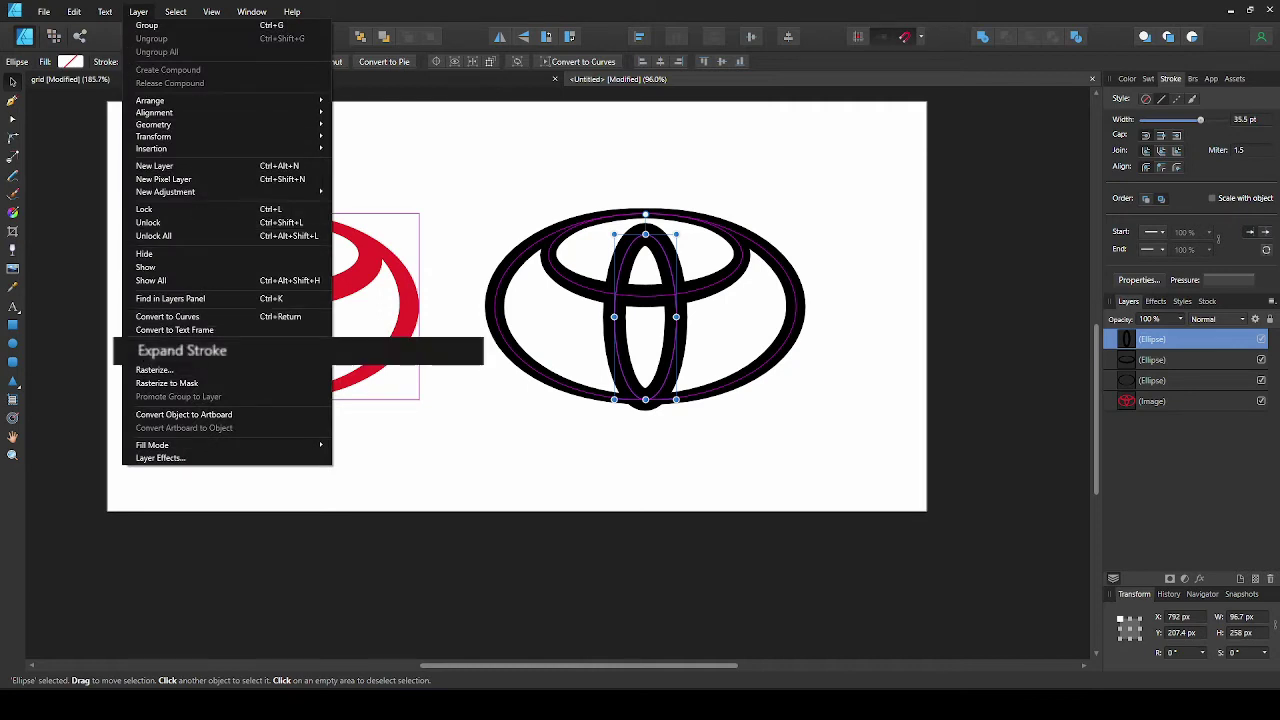
left_click(211, 356)
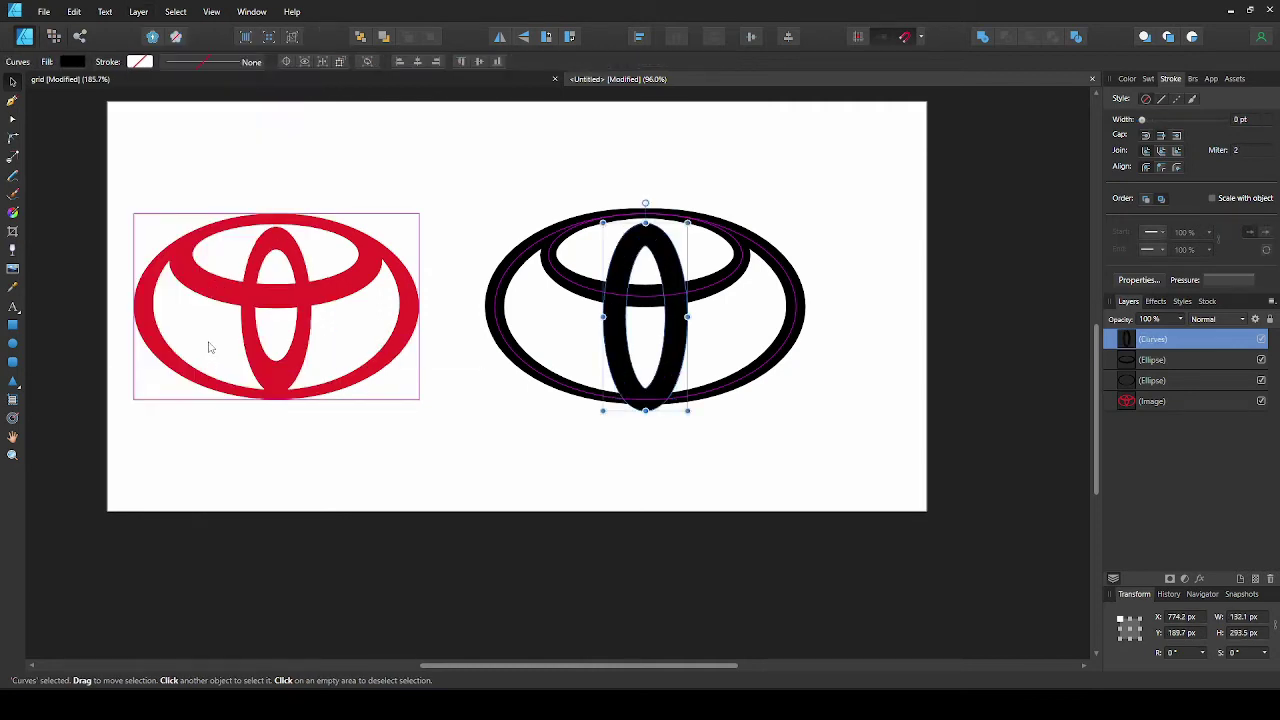
left_click(12, 121)
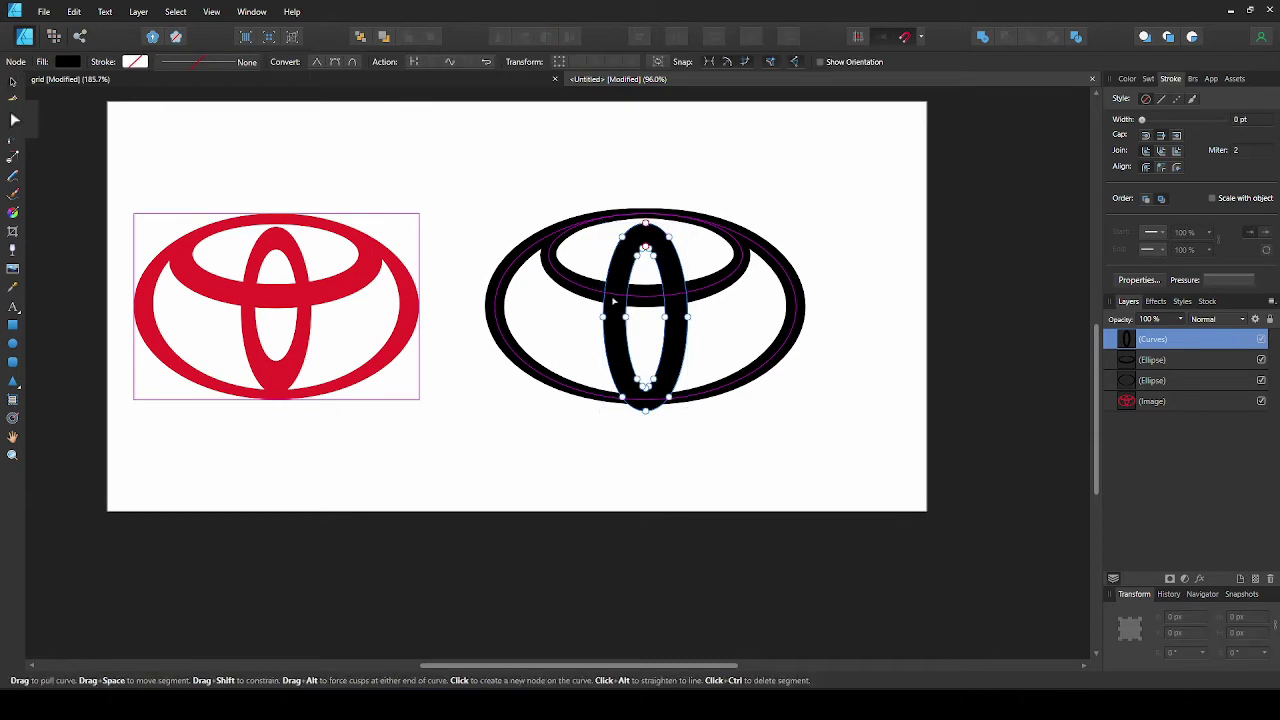
scroll(706, 293, "up", 2)
scroll(706, 293, "down", 1)
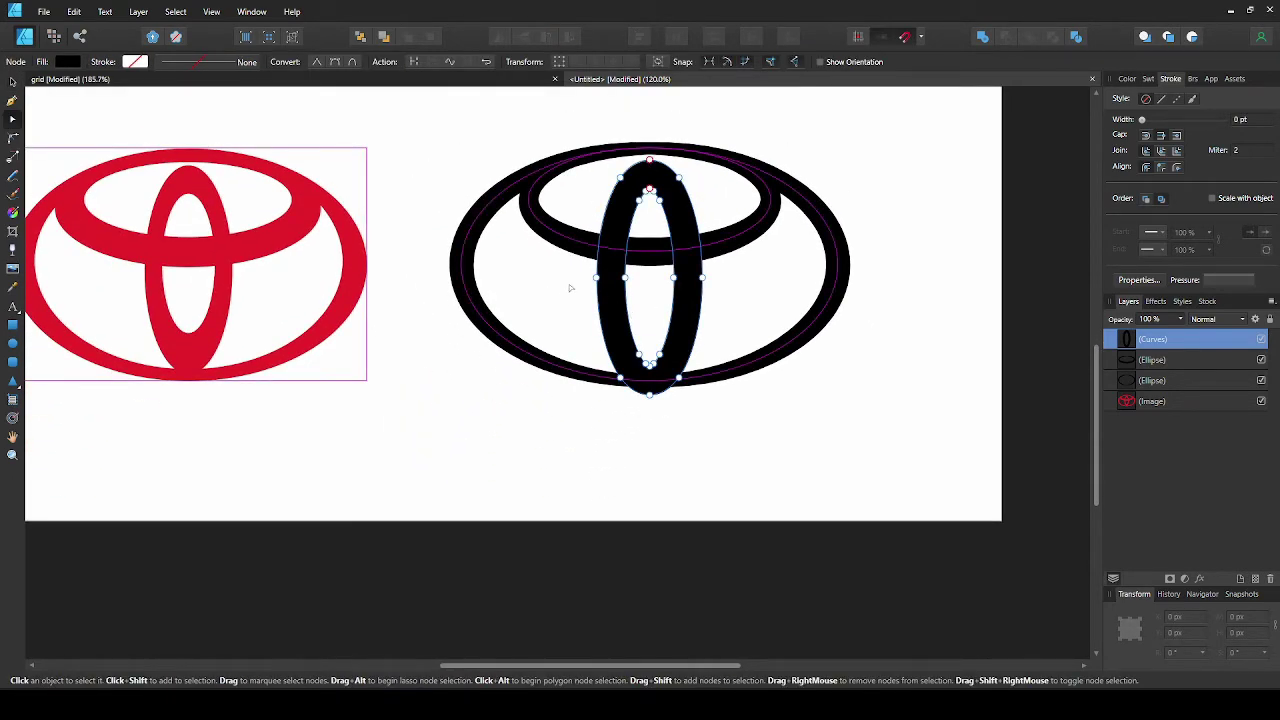
Move the tall shape up to rest on the outer ellipse's bottom curve and shorten it from above to about 274 px.
left_click(12, 80)
left_click_drag(667, 333, 673, 319)
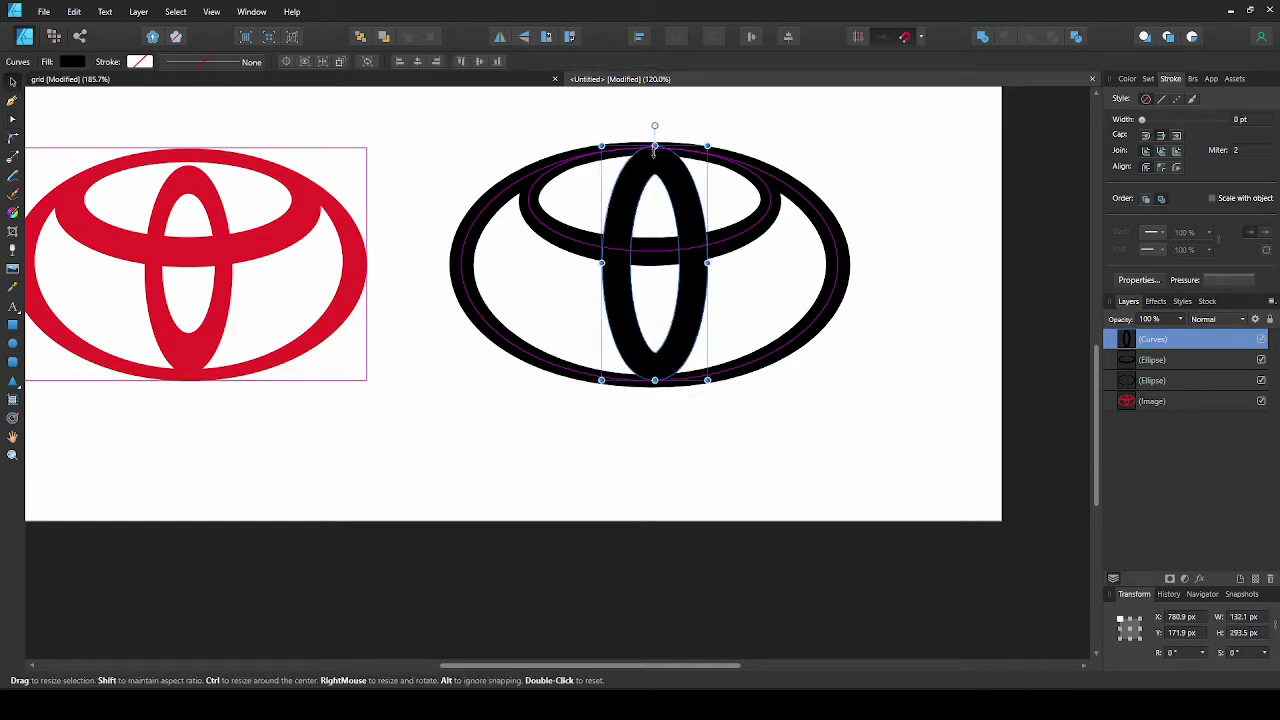
left_click_drag(654, 147, 655, 160)
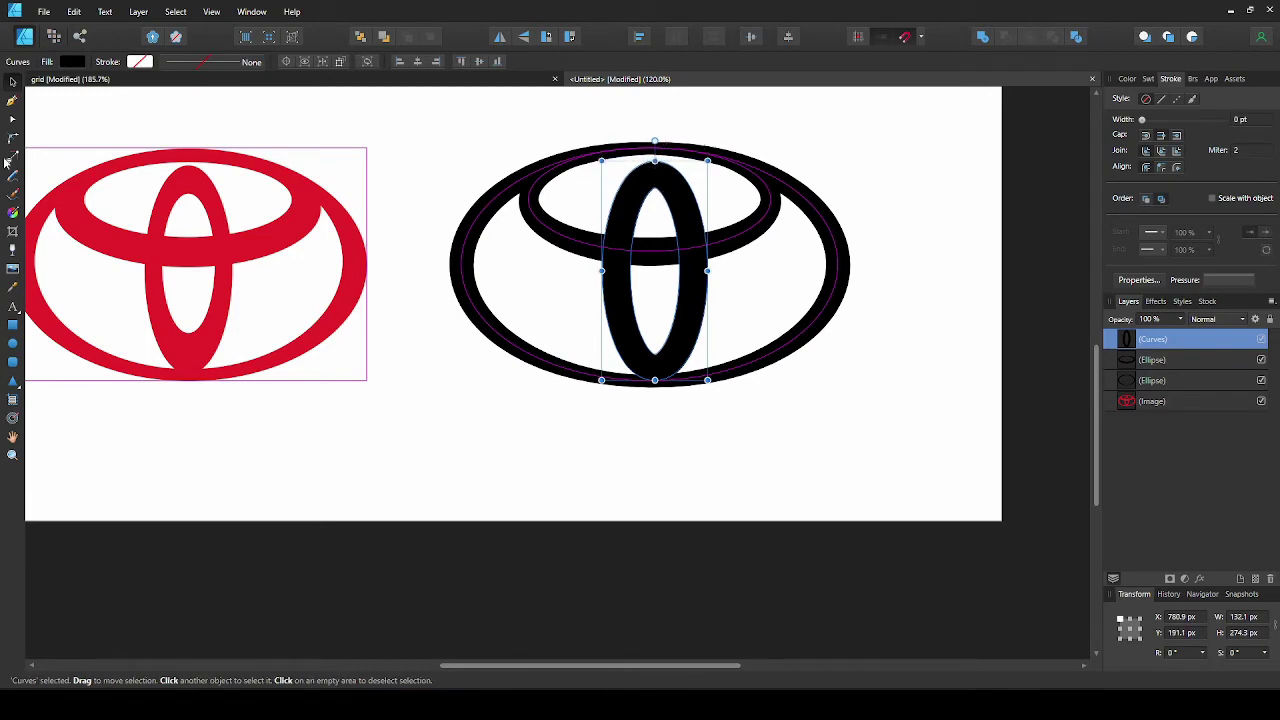
Delete the extra nodes near the top of the tall shape's inner curve and round its top node with horizontal handles.
key("a")
scroll(632, 282, "up", 8)
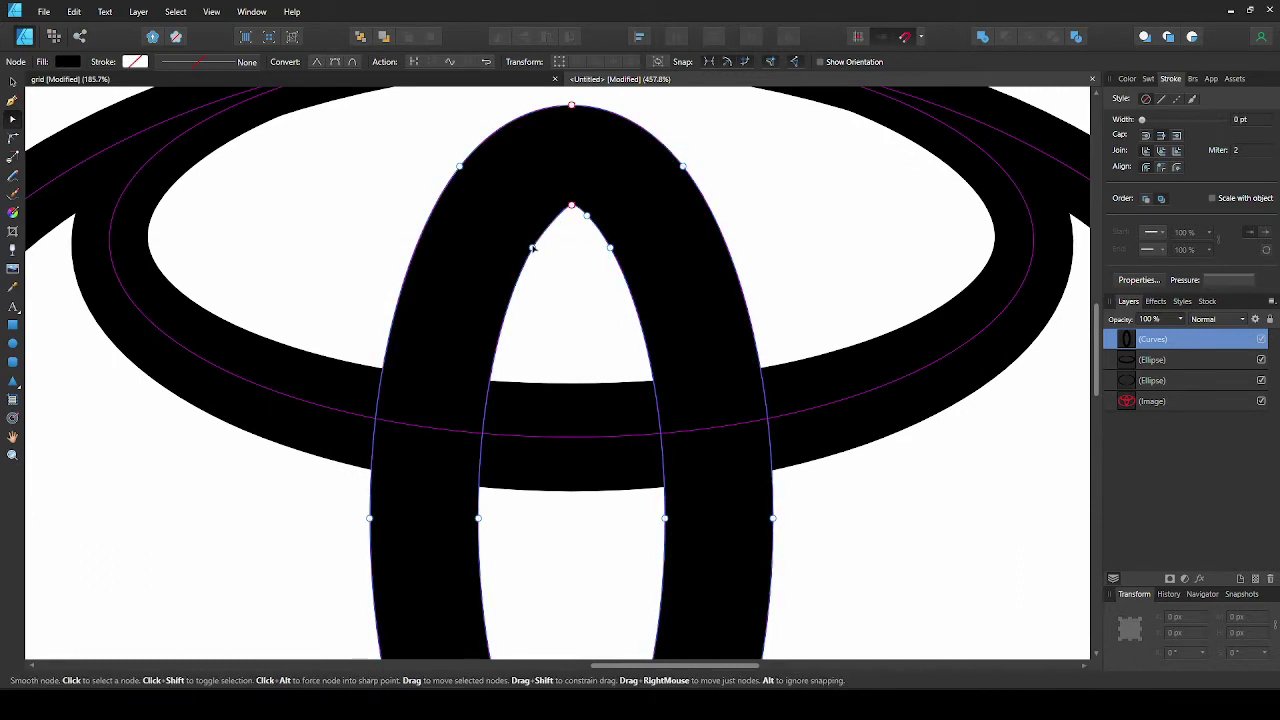
left_click(533, 247)
key("Delete")
left_click(610, 247)
key("Delete")
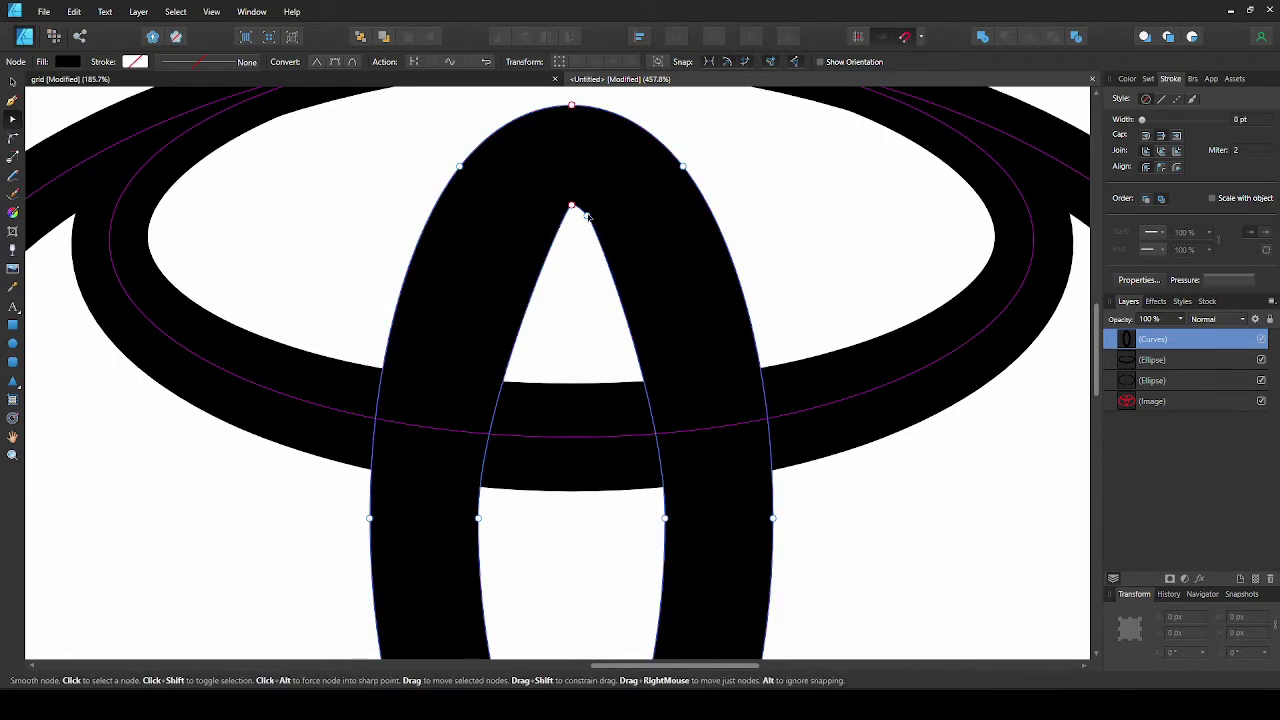
left_click(571, 206)
left_click_drag(571, 206, 511, 208)
scroll(634, 251, "down", 4)
scroll(634, 214, "up", 3)
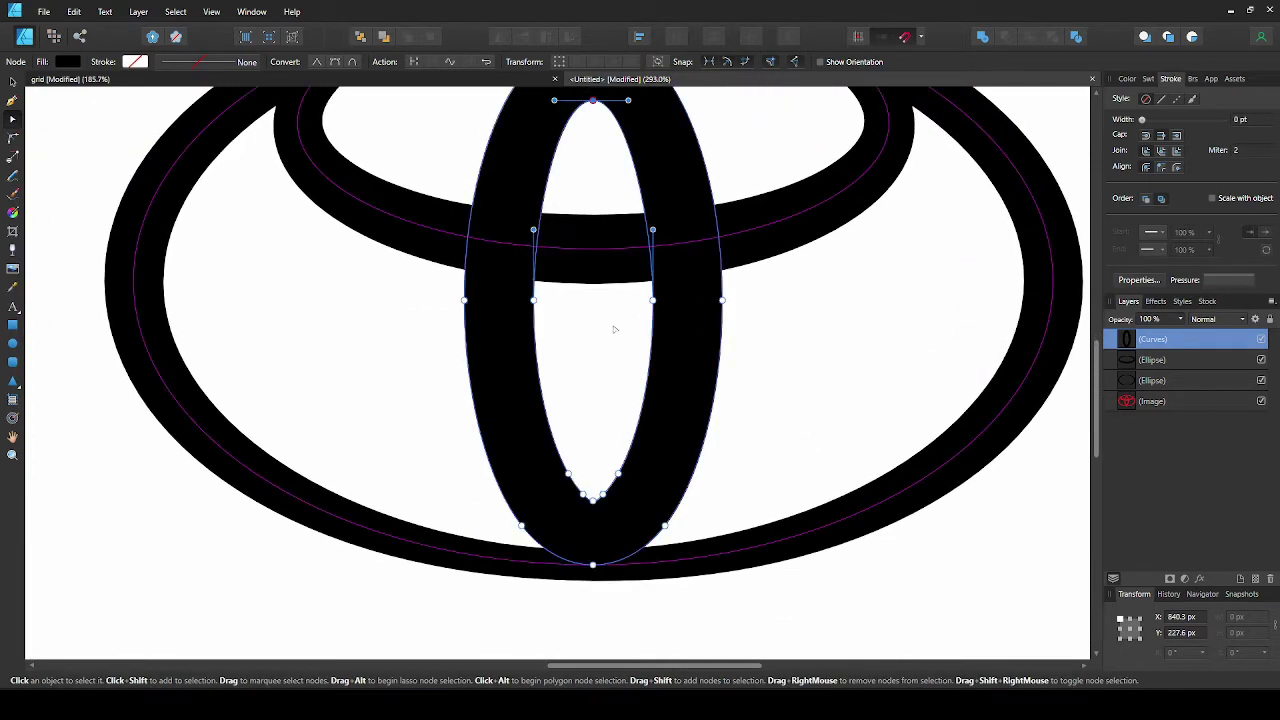
Delete the extra nodes near the bottom of the tall shape's inner curve and round its bottom node with horizontal handles.
left_click_drag(538, 447, 641, 500)
key("Delete")
left_click(594, 500)
left_click_drag(613, 501, 541, 503)
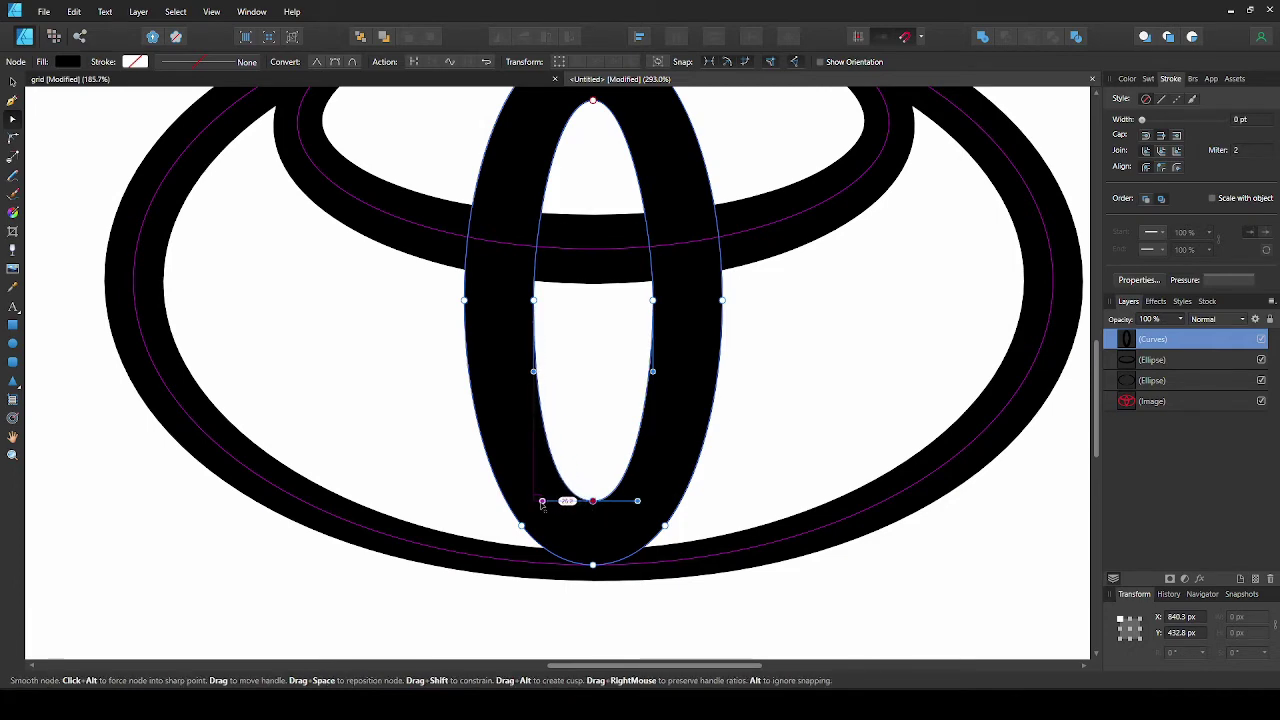
Widen the tall shape's inner opening by moving its left and right side nodes horizontally outward, and deselect the shape.
scroll(541, 503, "down", 8)
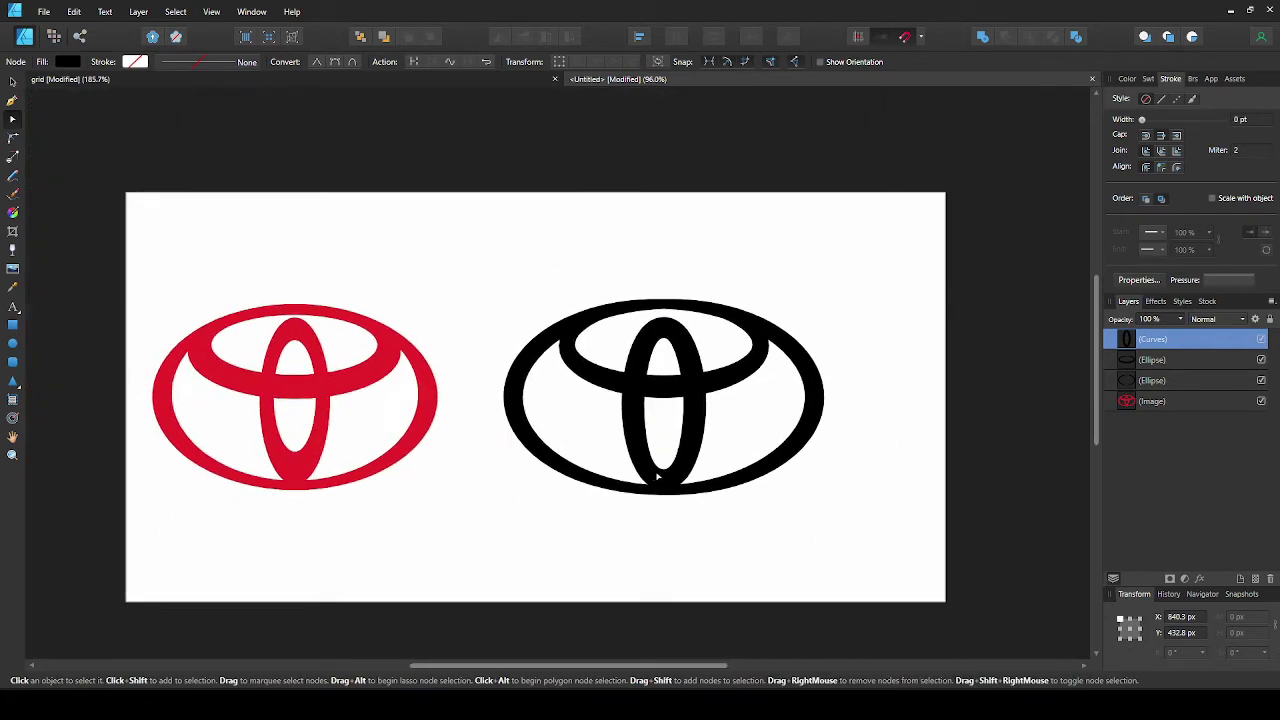
scroll(430, 415, "up", 2)
left_click(697, 398)
key("shift+Left")
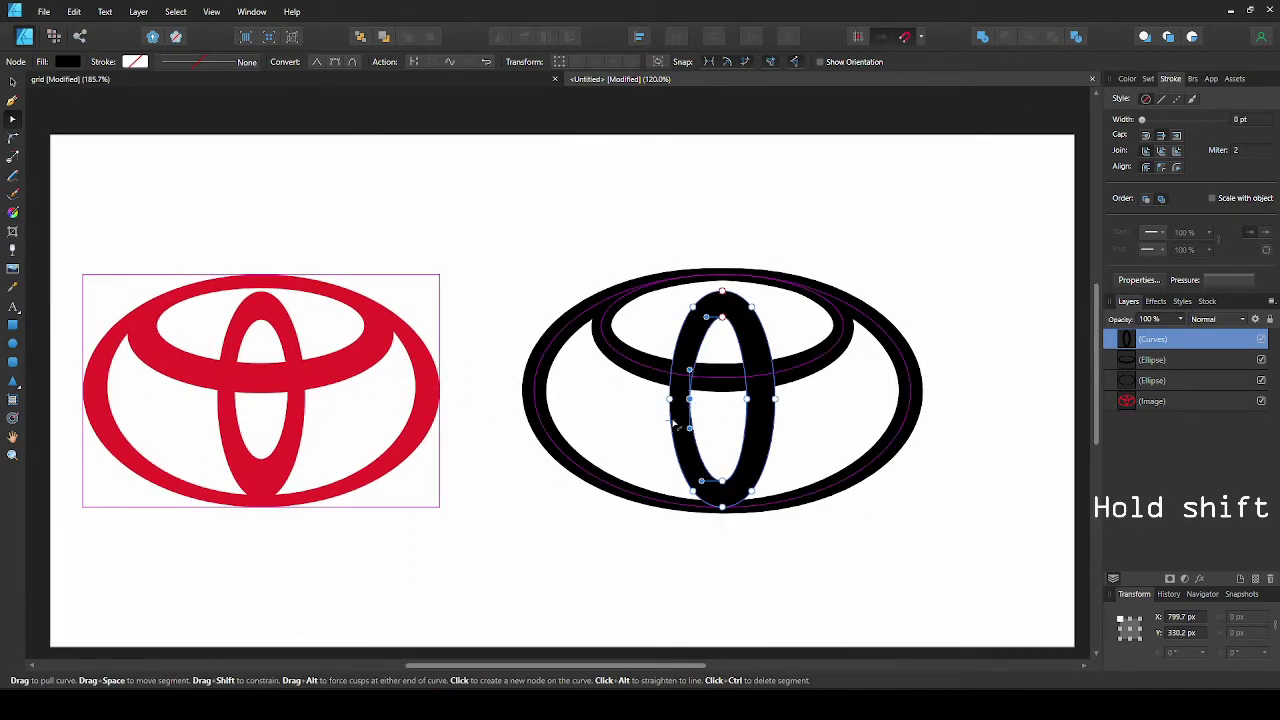
left_click_drag(698, 403, 755, 403)
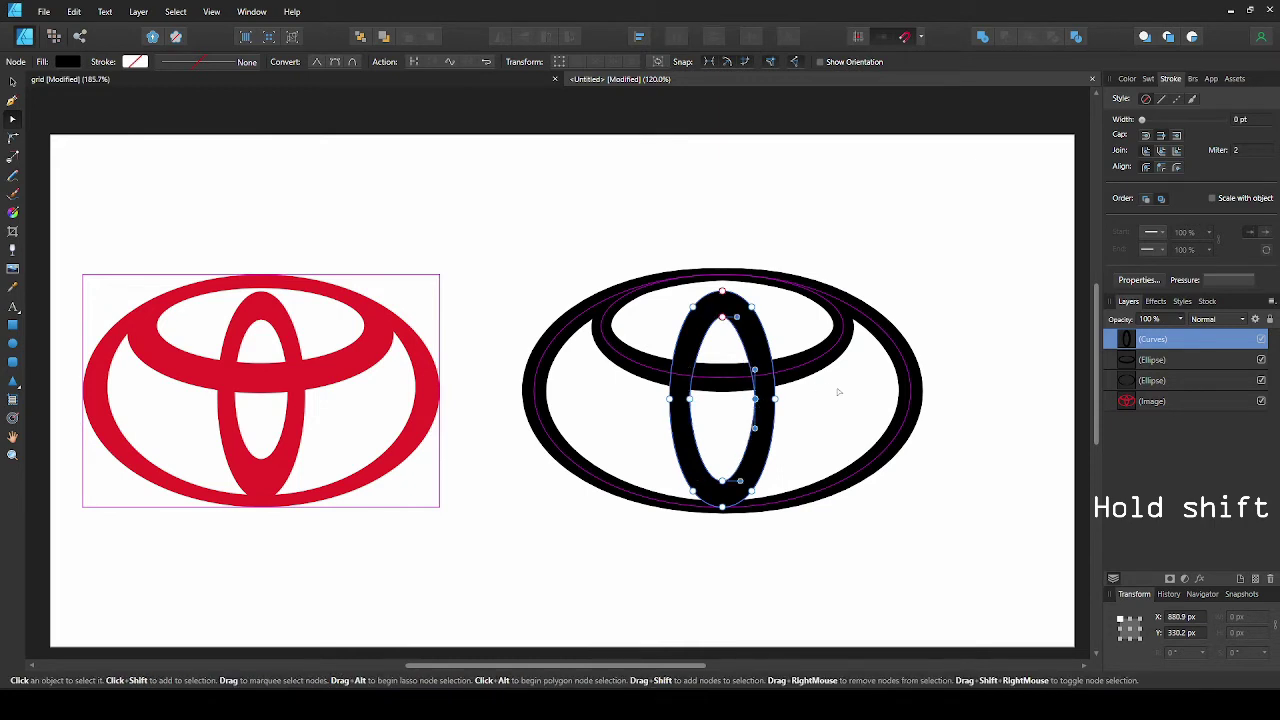
left_click(1007, 293)
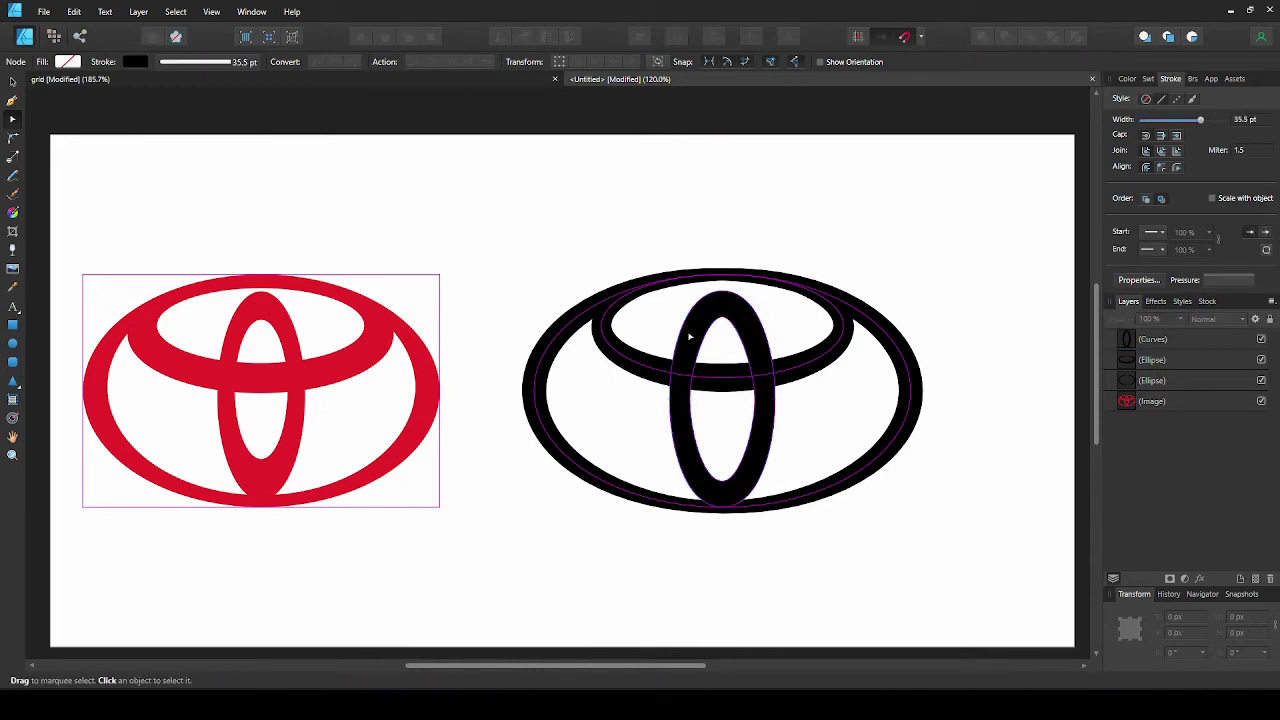
Raise the bottom node of the tall shape's inner curve in two large nudges to thicken its base, and deselect the shape.
scroll(732, 407, "down", 4)
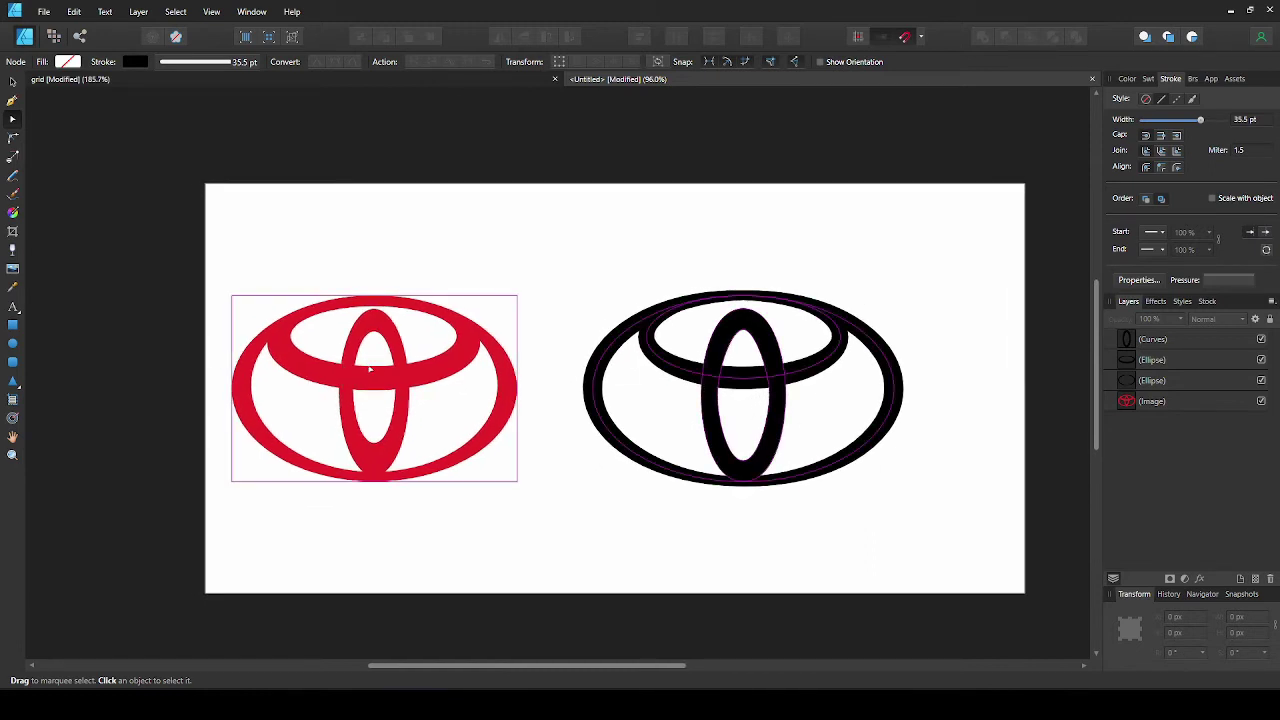
left_click(745, 480)
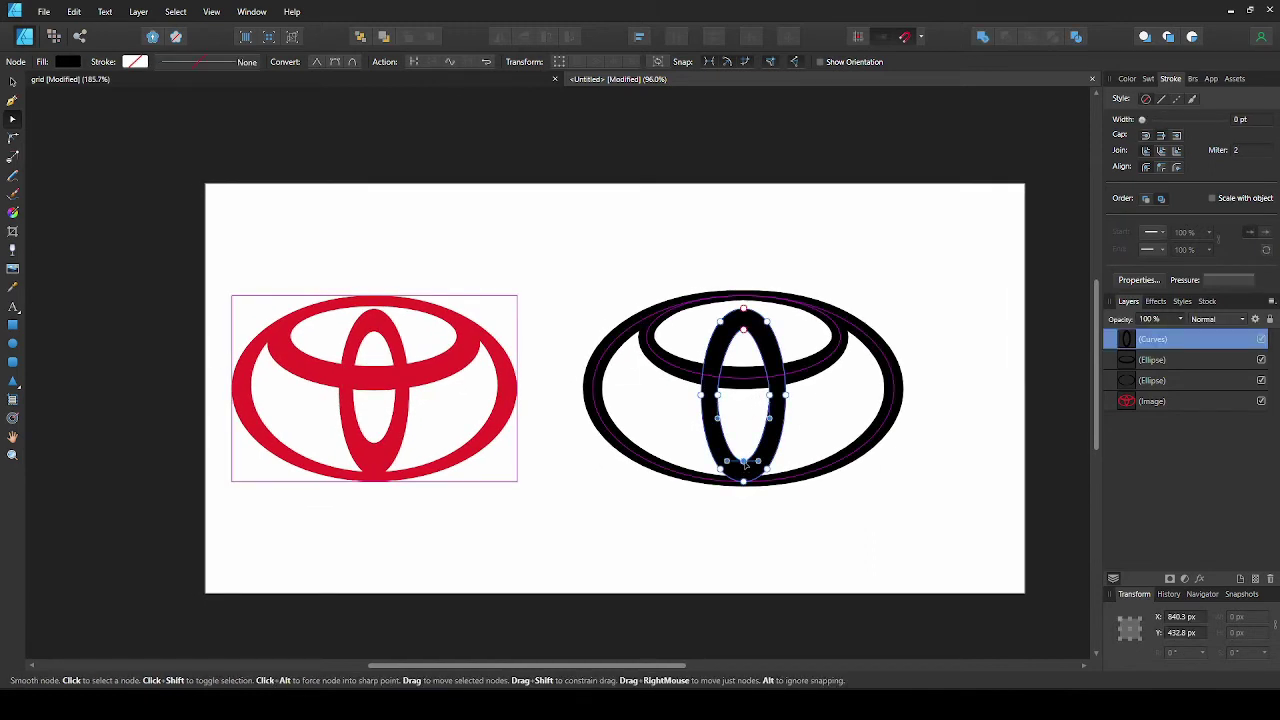
key("shift+Up")
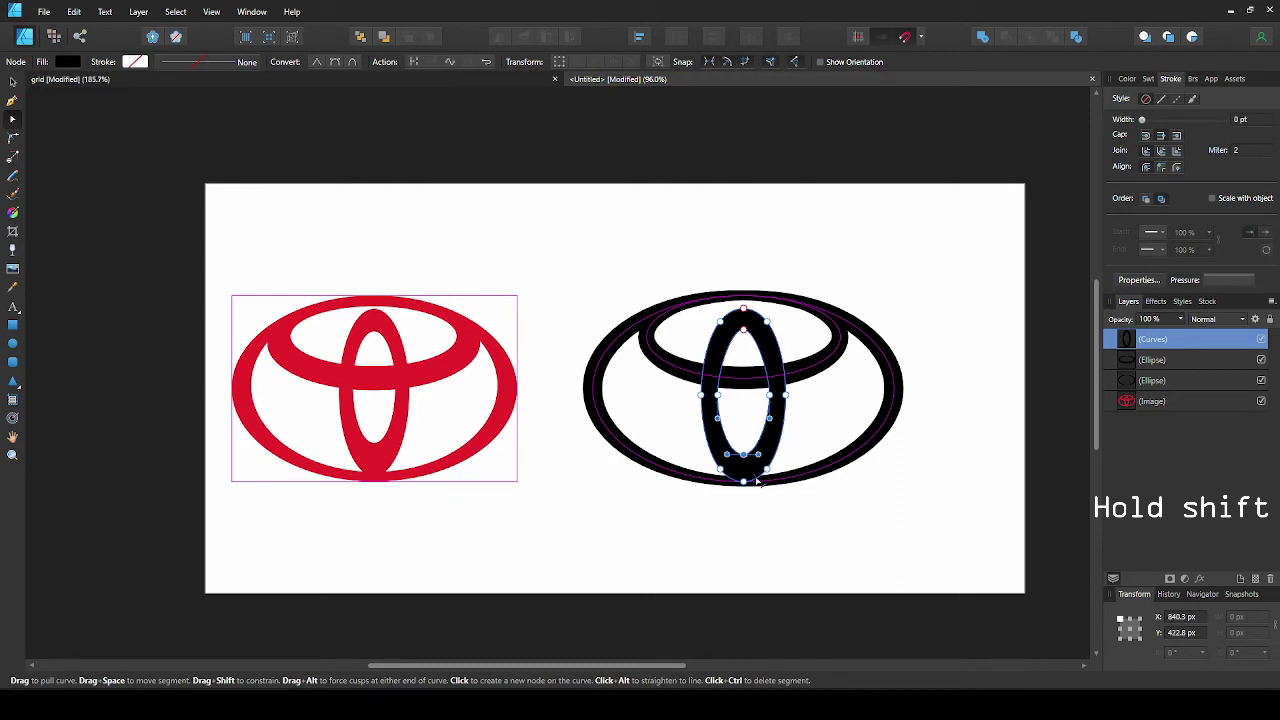
key("shift+Up")
left_click(785, 555)
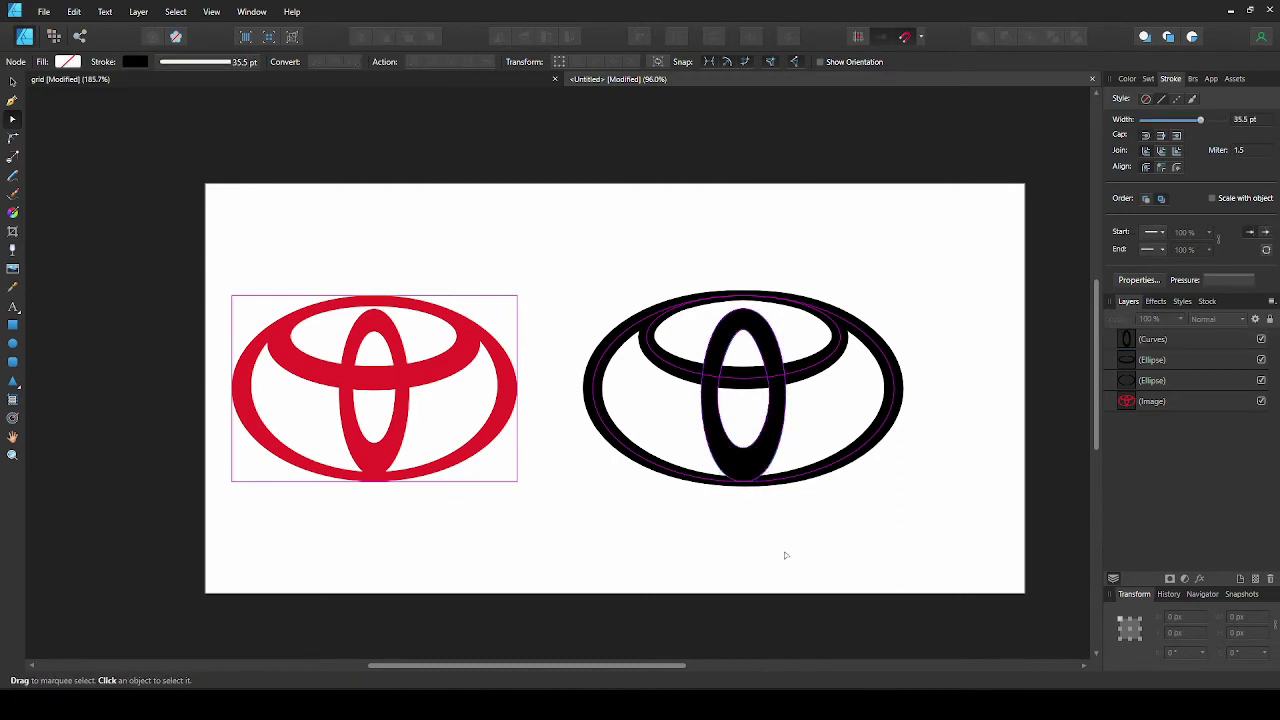
Narrow the black emblem's tall shape evenly from both sides about its centre, and deselect it.
left_click(777, 348)
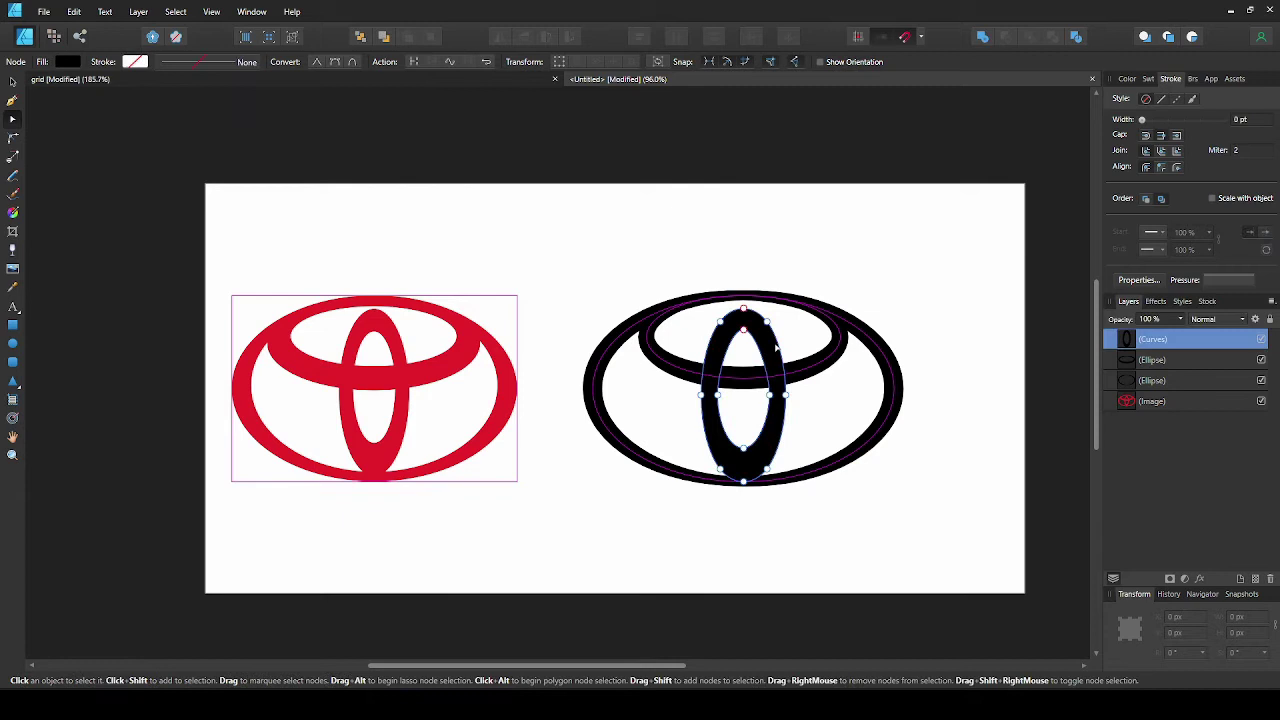
left_click(12, 81)
left_click_drag(702, 393, 769, 406)
left_click(978, 453)
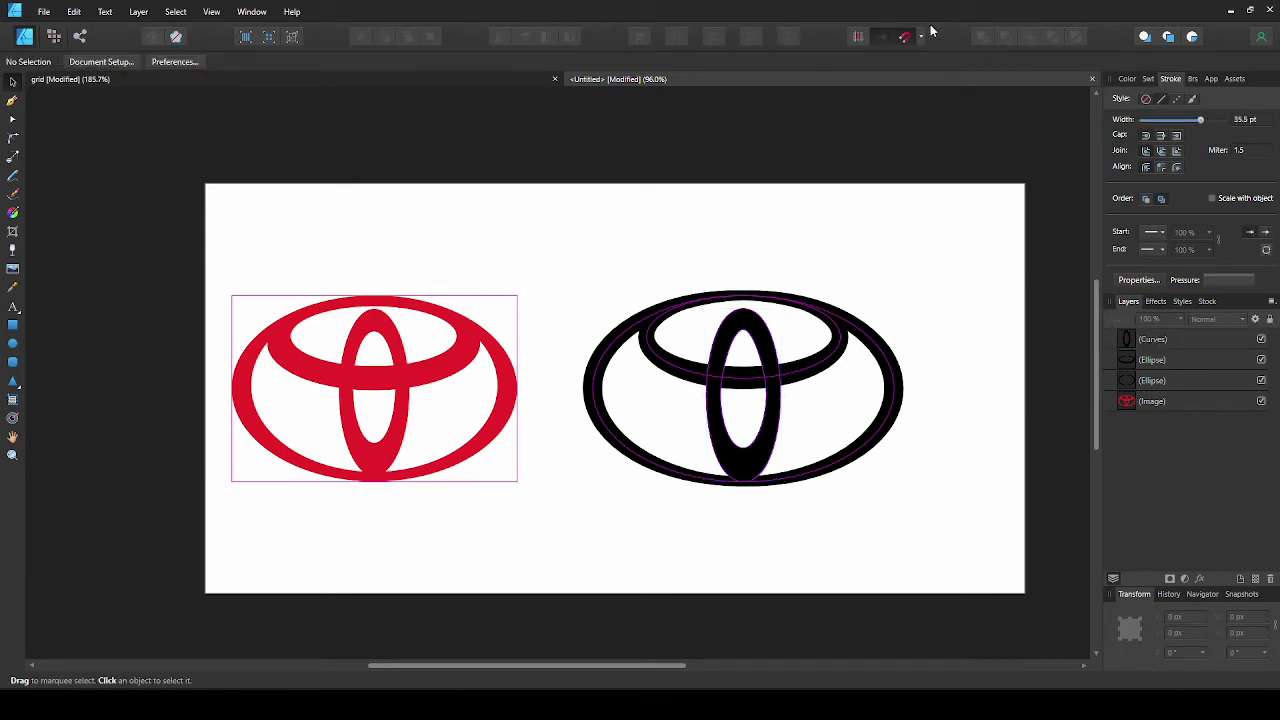
Turn off snapping.
left_click(903, 40)
scroll(936, 268, "down", 1)
scroll(937, 276, "up", 1)
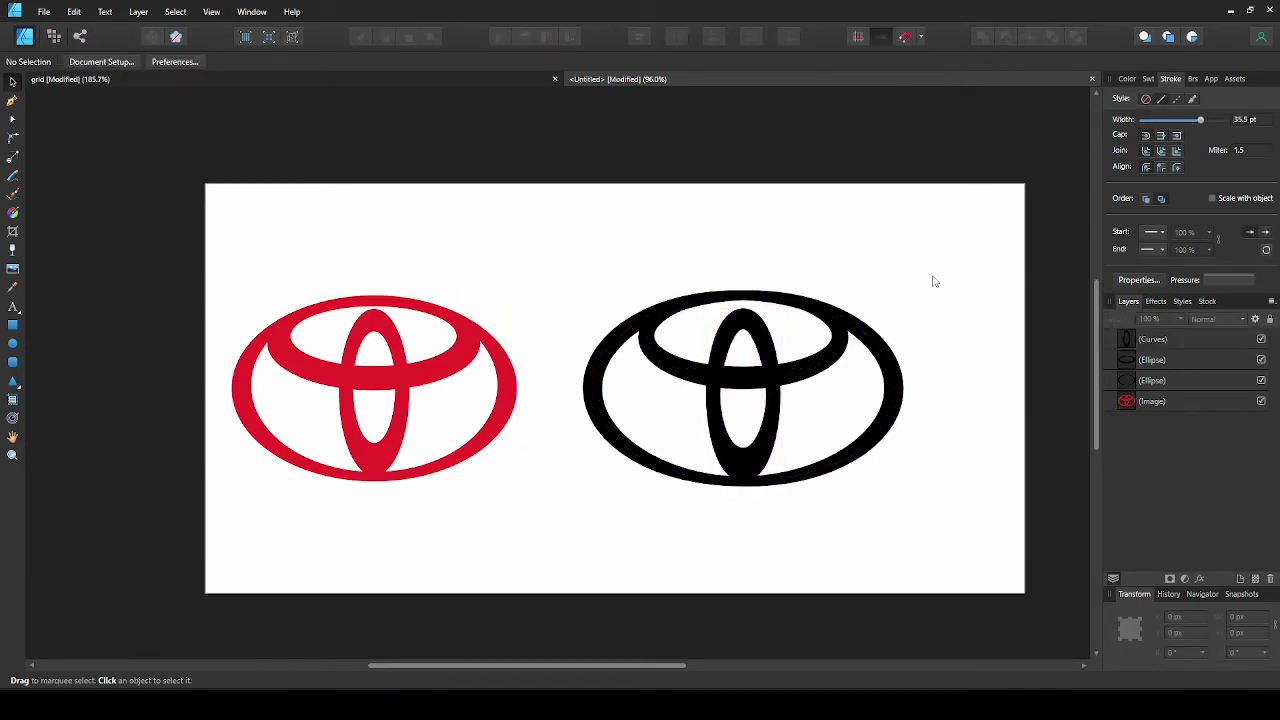
Draw an ellipse about 453 × 256 px over the reference's outer ring and lower its stroke opacity to 30 %.
scroll(551, 400, "up", 4)
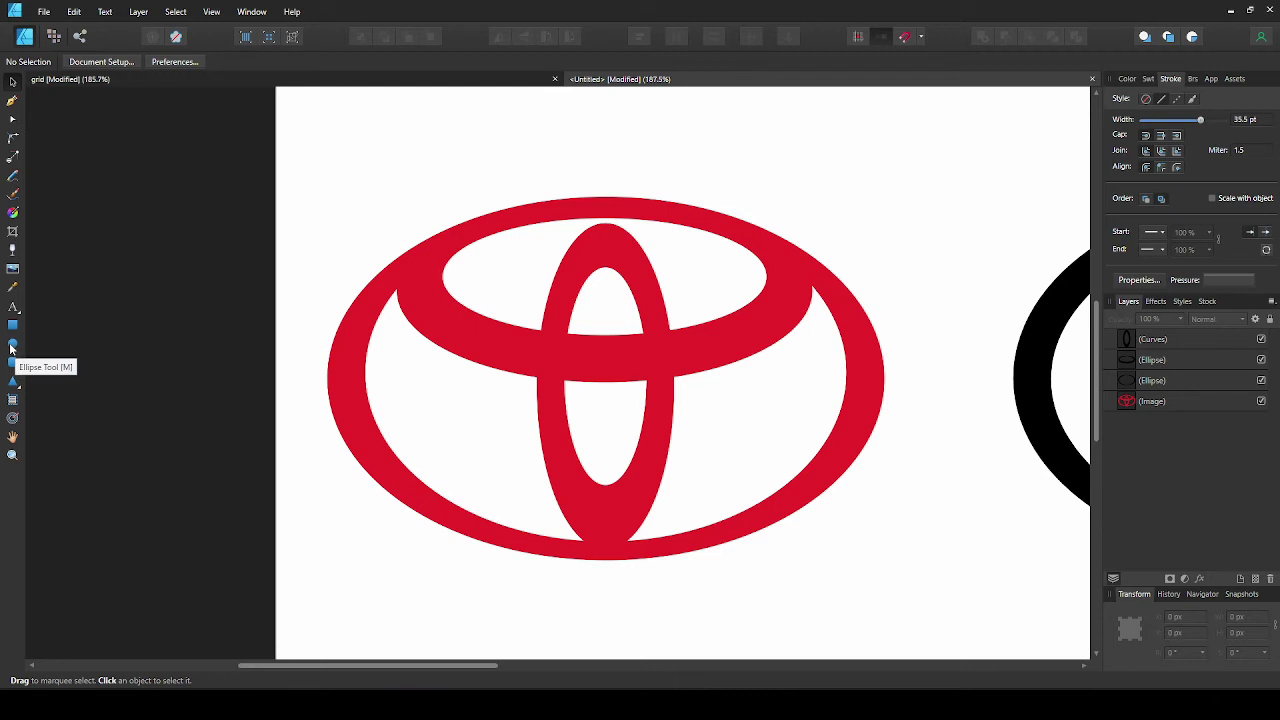
left_click(12, 344)
left_click_drag(311, 213, 877, 523)
key("ctrl+j")
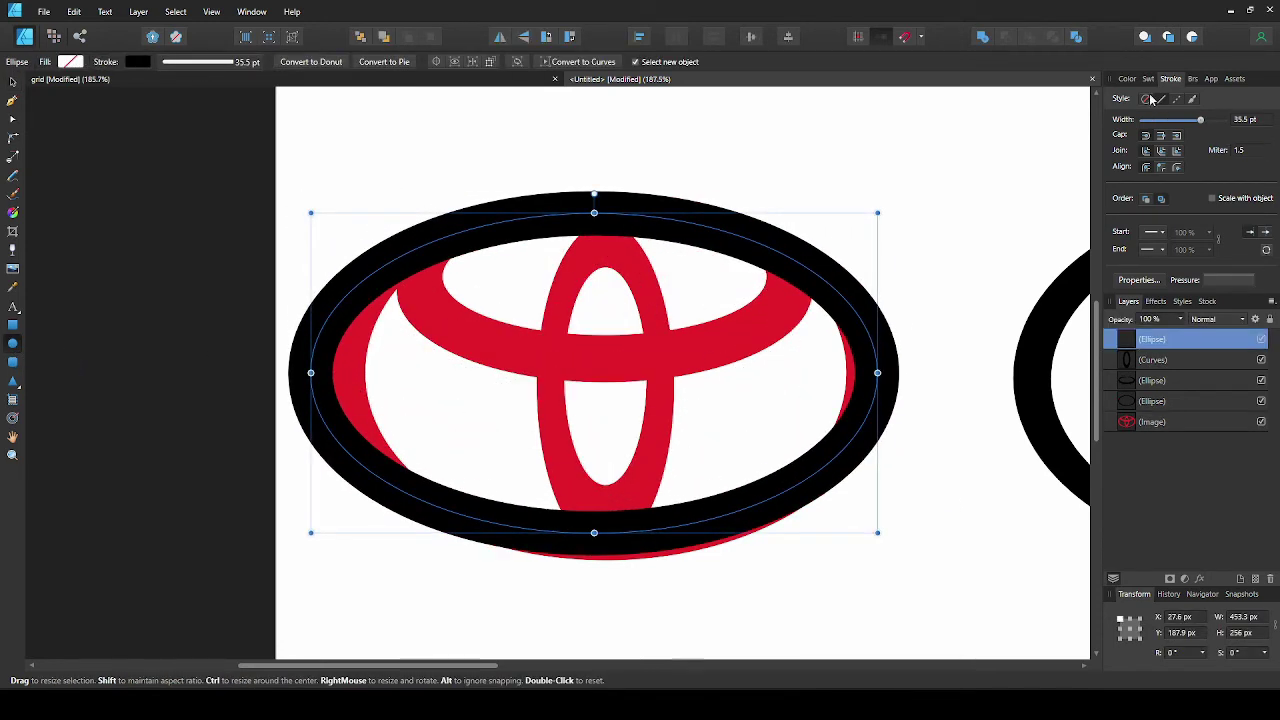
left_click(1126, 80)
left_click_drag(1223, 232, 1160, 232)
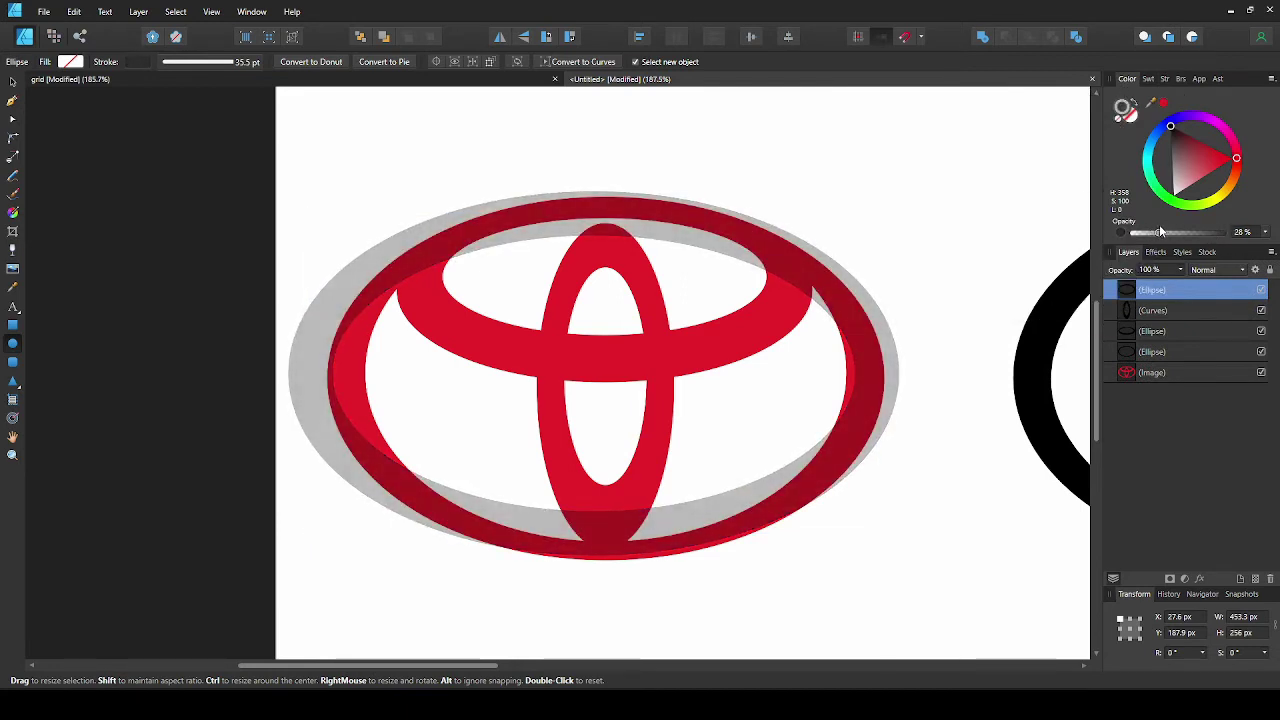
Adjust all four sides of the translucent ellipse to fit the reference's outer ring, making it about 419 × 277 px.
left_click_drag(311, 373, 347, 373)
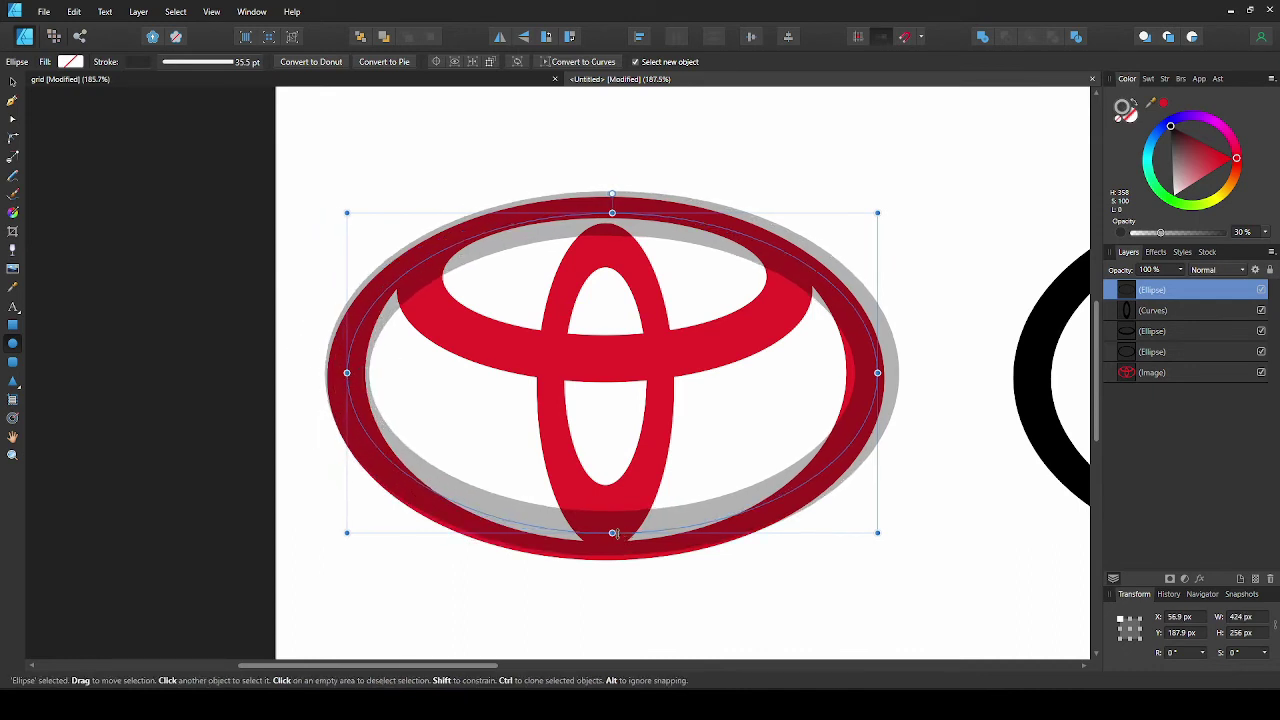
left_click_drag(612, 532, 609, 548)
left_click_drag(877, 380, 871, 380)
left_click_drag(609, 212, 609, 202)
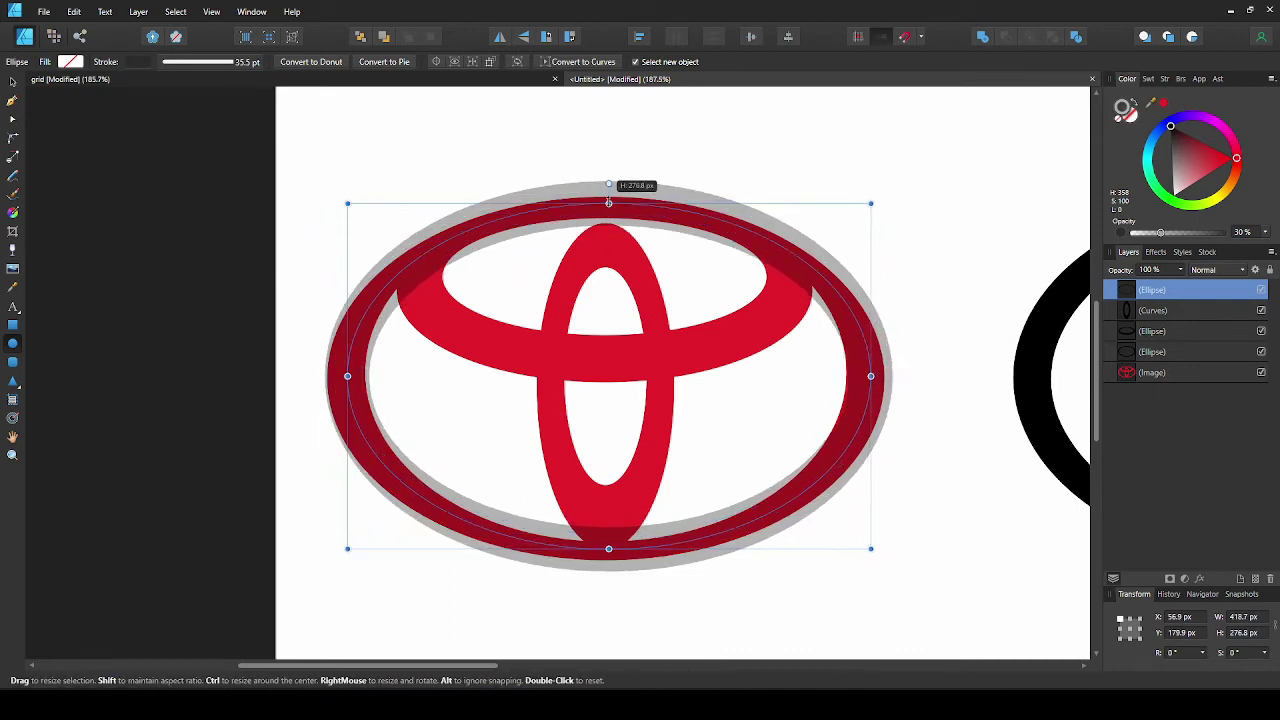
Set the outer ellipse's stroke width to 29.7 pt and narrow the ellipse to about 414 px.
left_click(1164, 78)
left_click_drag(1200, 120, 1195, 121)
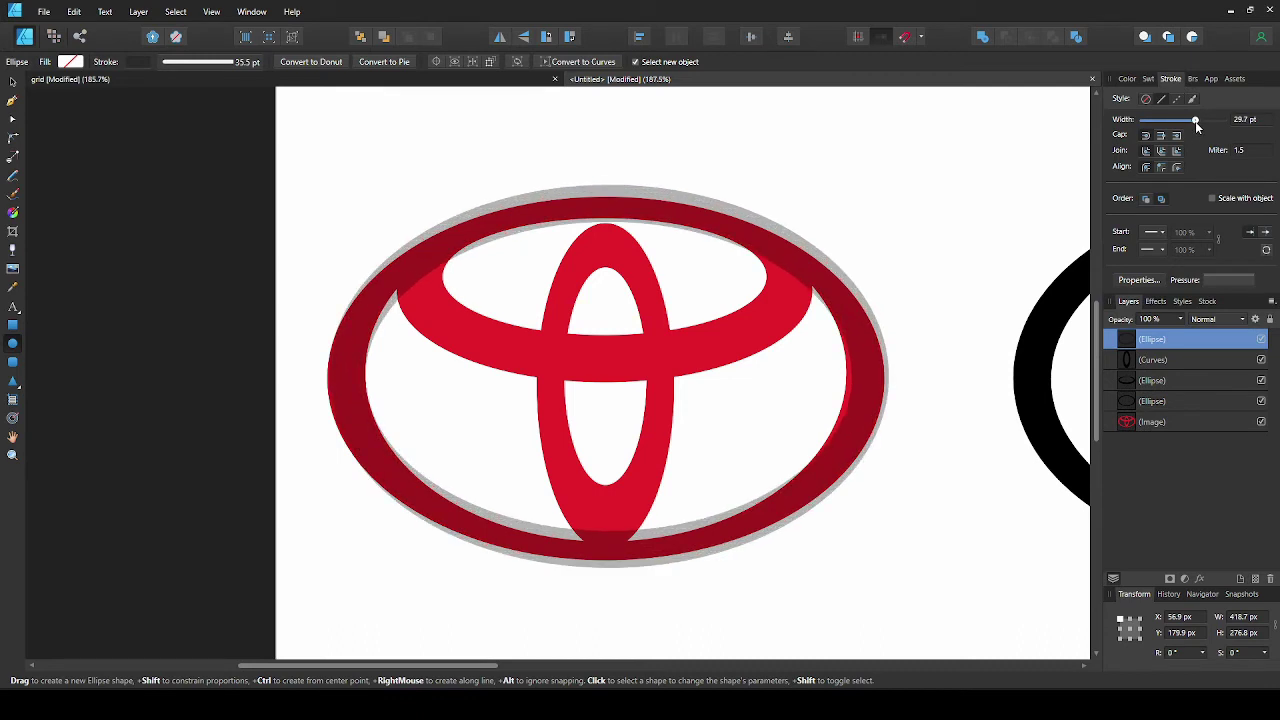
left_click_drag(871, 375, 865, 375)
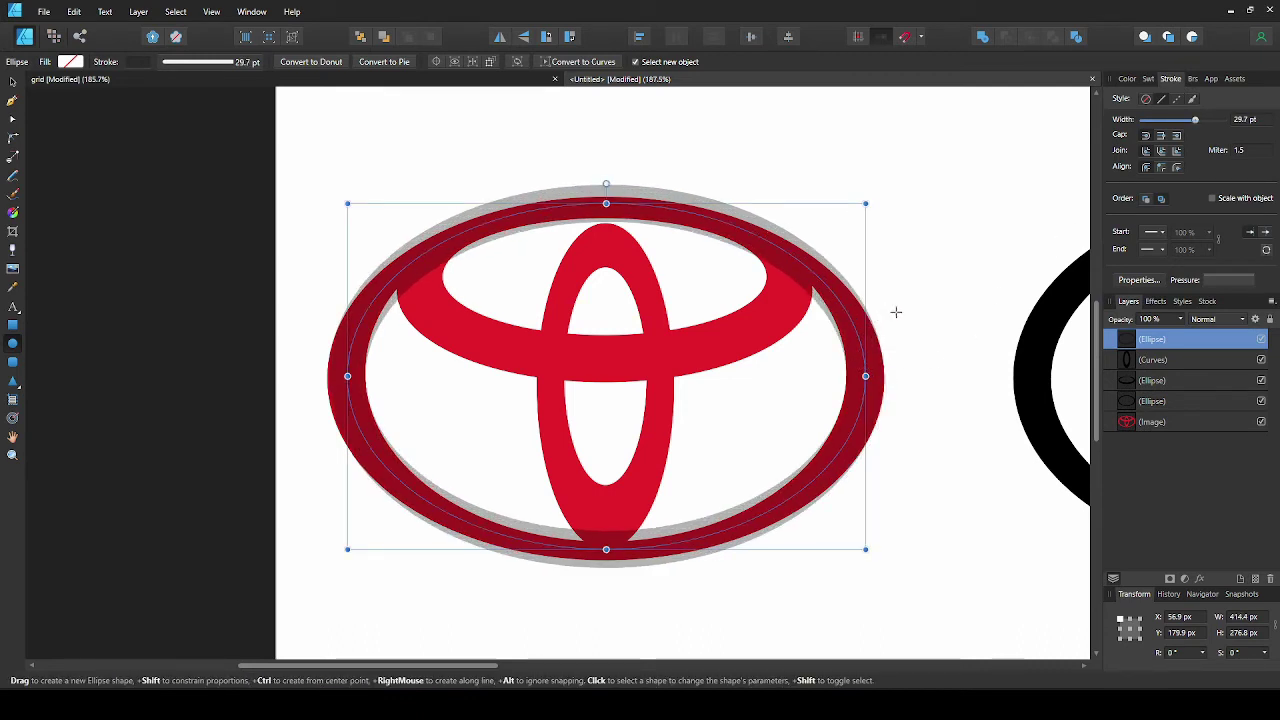
Shape the outer ellipse's pressure profile with two full peaks and equal dips at both ends and the middle, and shorten the ellipse to about 274 px.
left_click(226, 60)
left_click(238, 277)
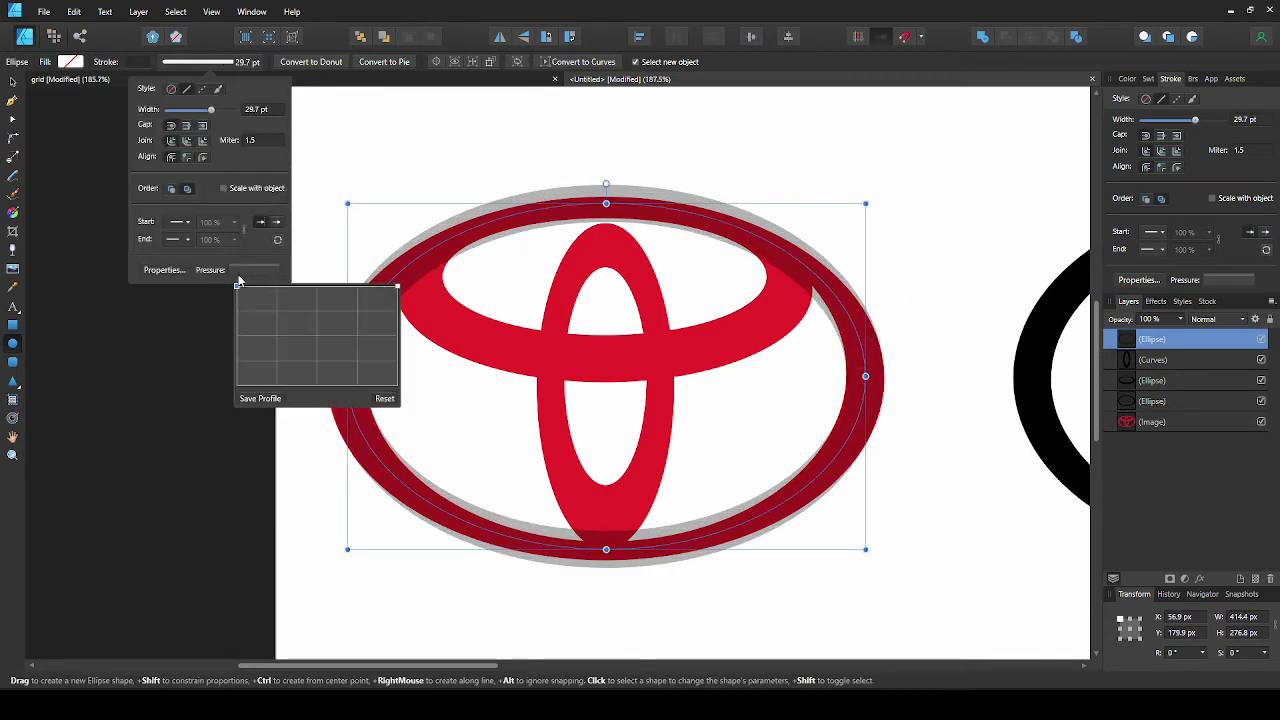
left_click(279, 288)
left_click(358, 288)
left_click_drag(237, 287, 243, 365)
left_click(315, 288)
mouse_move(279, 287)
left_mouse_down()
mouse_move(318, 334)
mouse_move(276, 287)
left_mouse_up()
left_click_drag(238, 365, 233, 336)
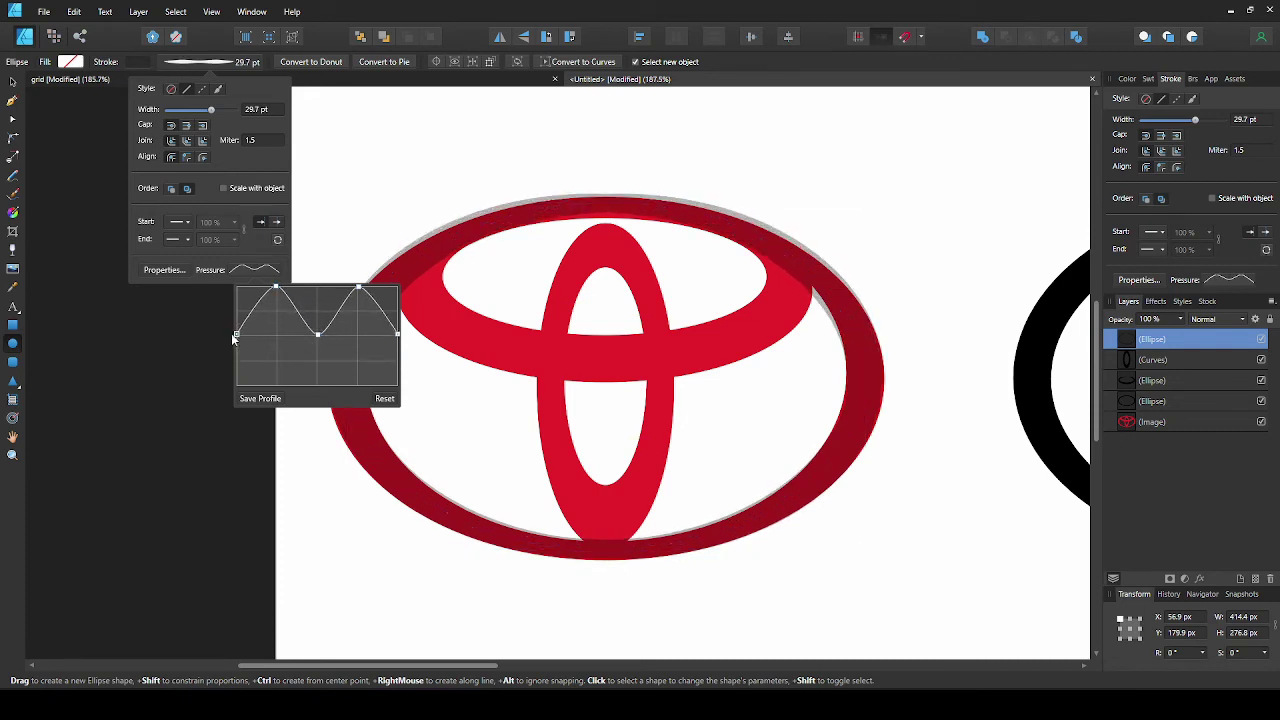
left_click_drag(606, 204, 606, 207)
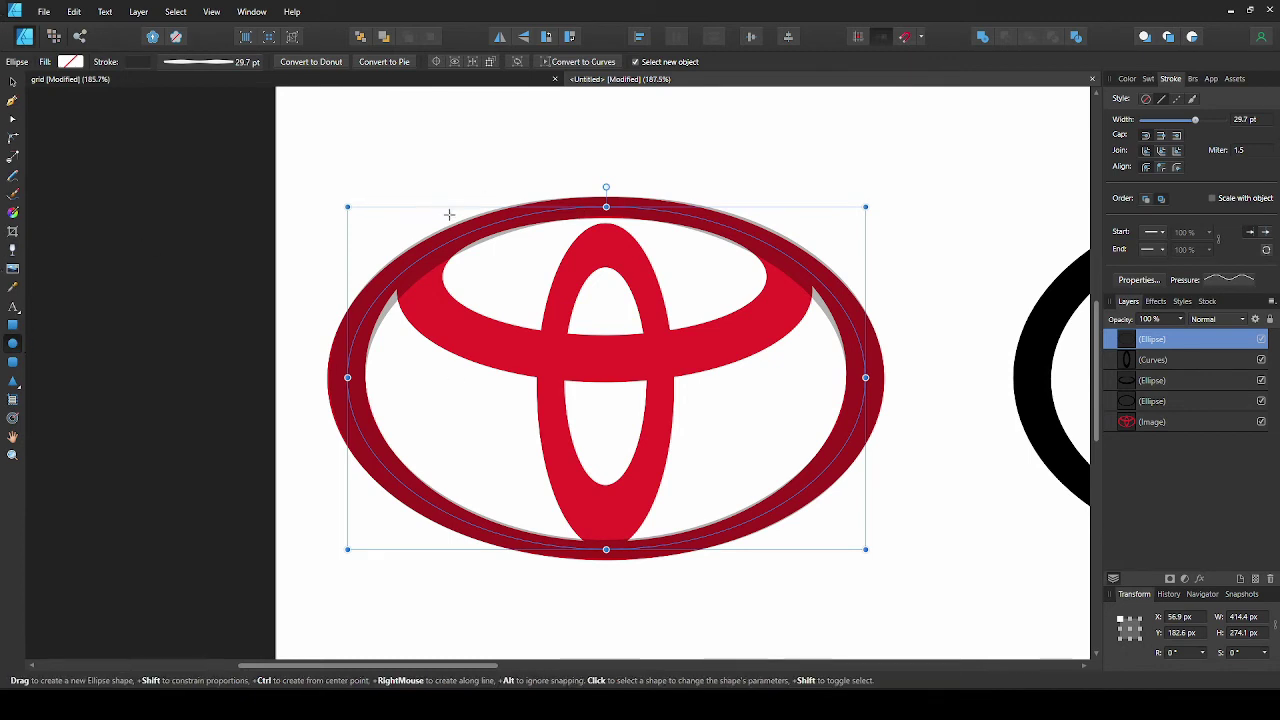
Draw an ellipse about 293 × 112 px over the reference's upper inner ring and reset its stroke pressure profile.
mouse_move(418, 221)
left_mouse_down()
mouse_move(780, 341)
mouse_move(783, 361)
left_mouse_up()
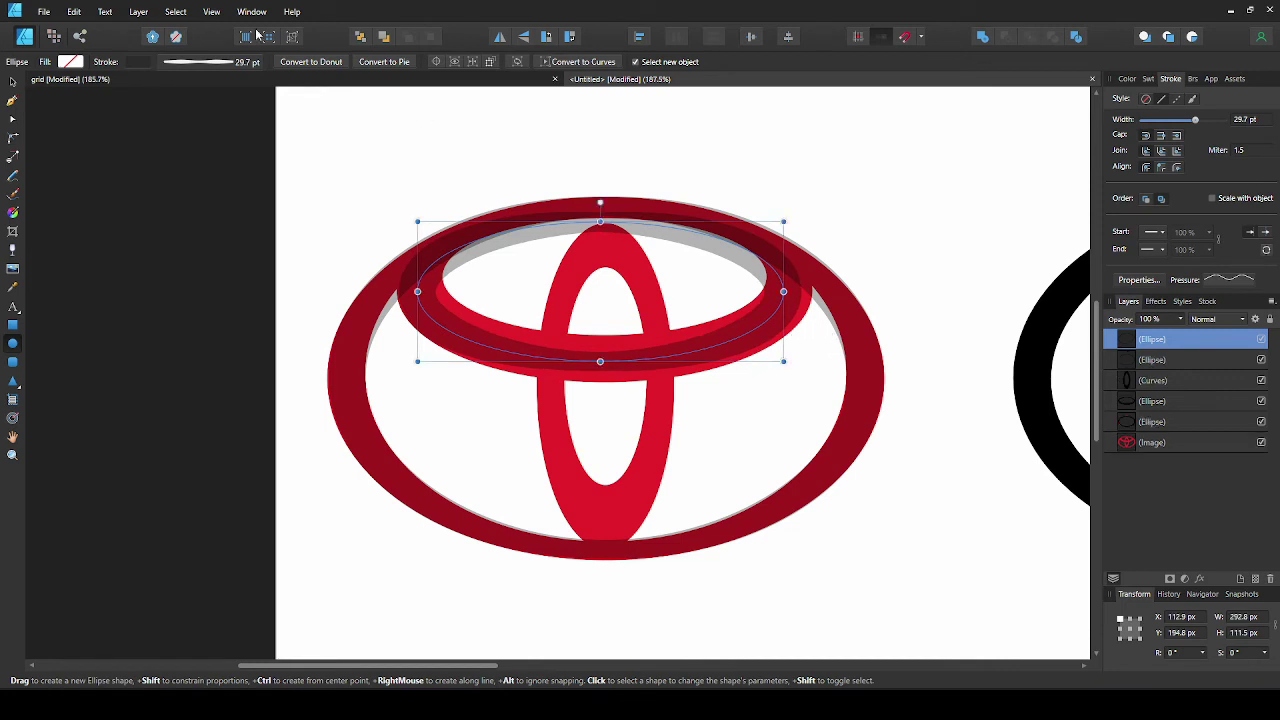
left_click(210, 61)
left_click(254, 268)
left_click(383, 400)
left_click(405, 99)
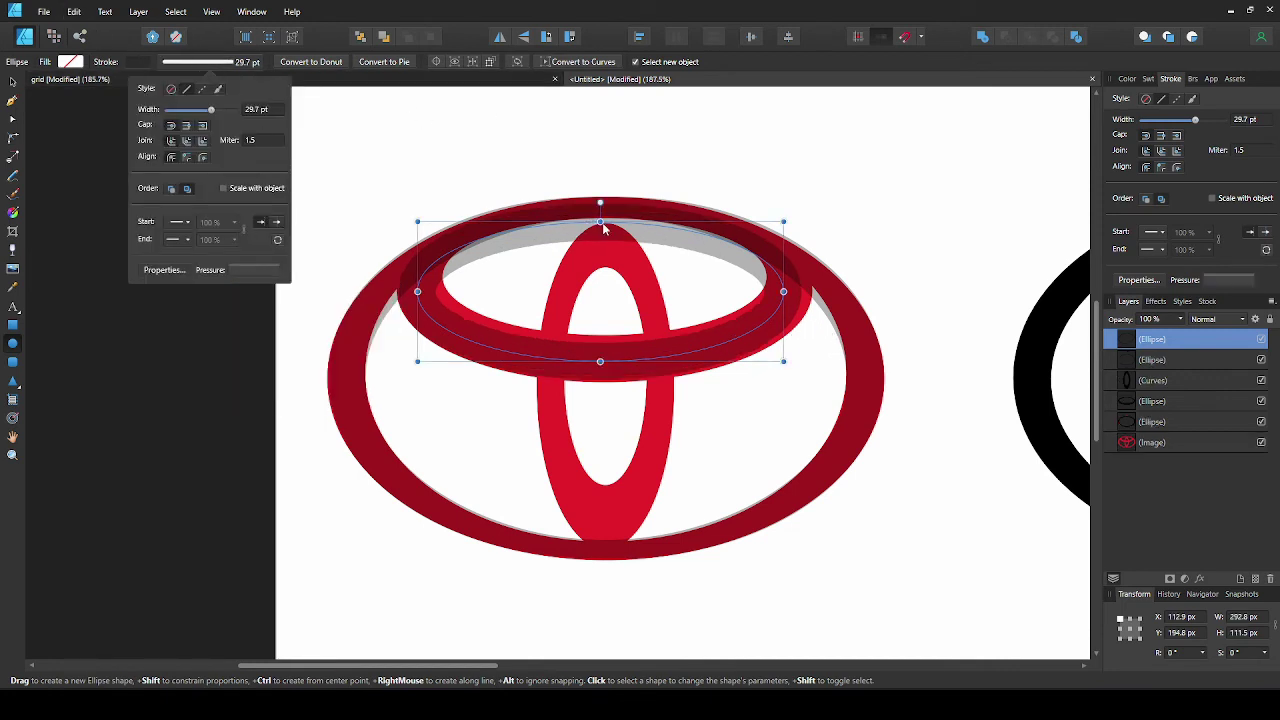
Resize the upper ellipse to about 294 × 122 px and set its stroke width to 37.6 pt.
left_click_drag(600, 222, 600, 206)
left_click_drag(1195, 120, 1202, 120)
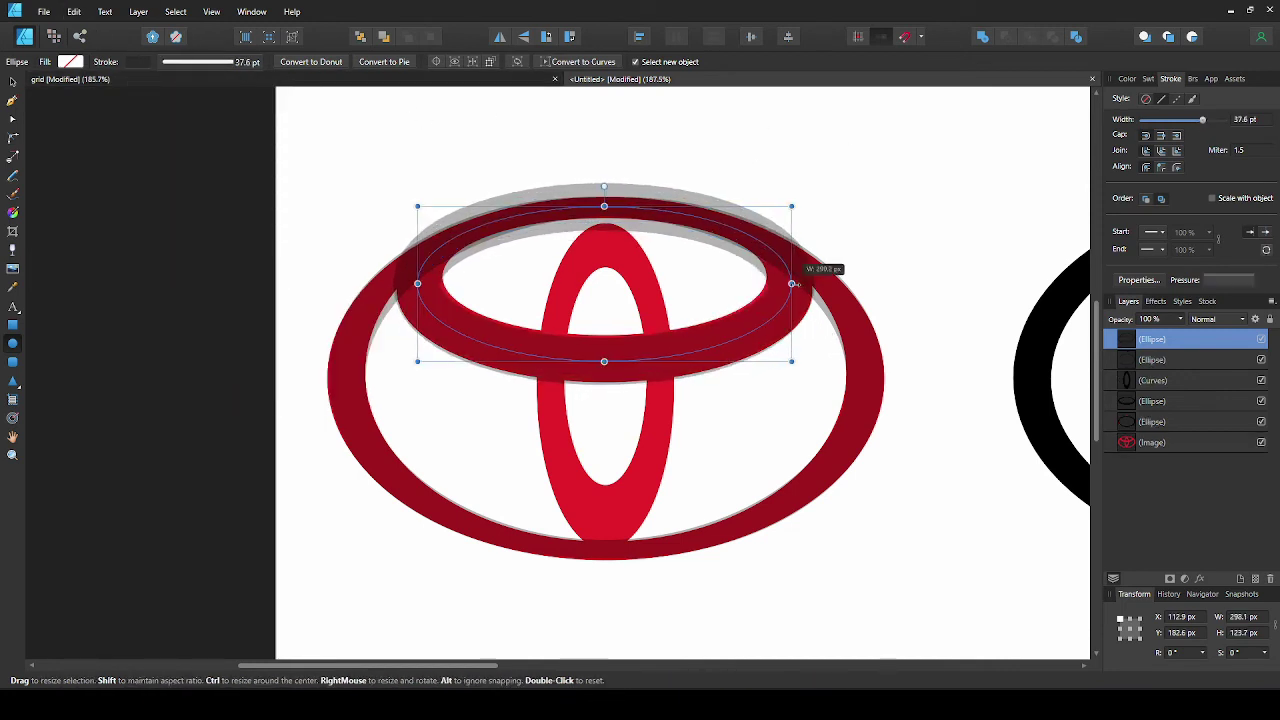
left_click_drag(603, 362, 604, 359)
Lower the ends of the upper ellipse's pressure profile so the stroke thins along its top.
left_click(210, 61)
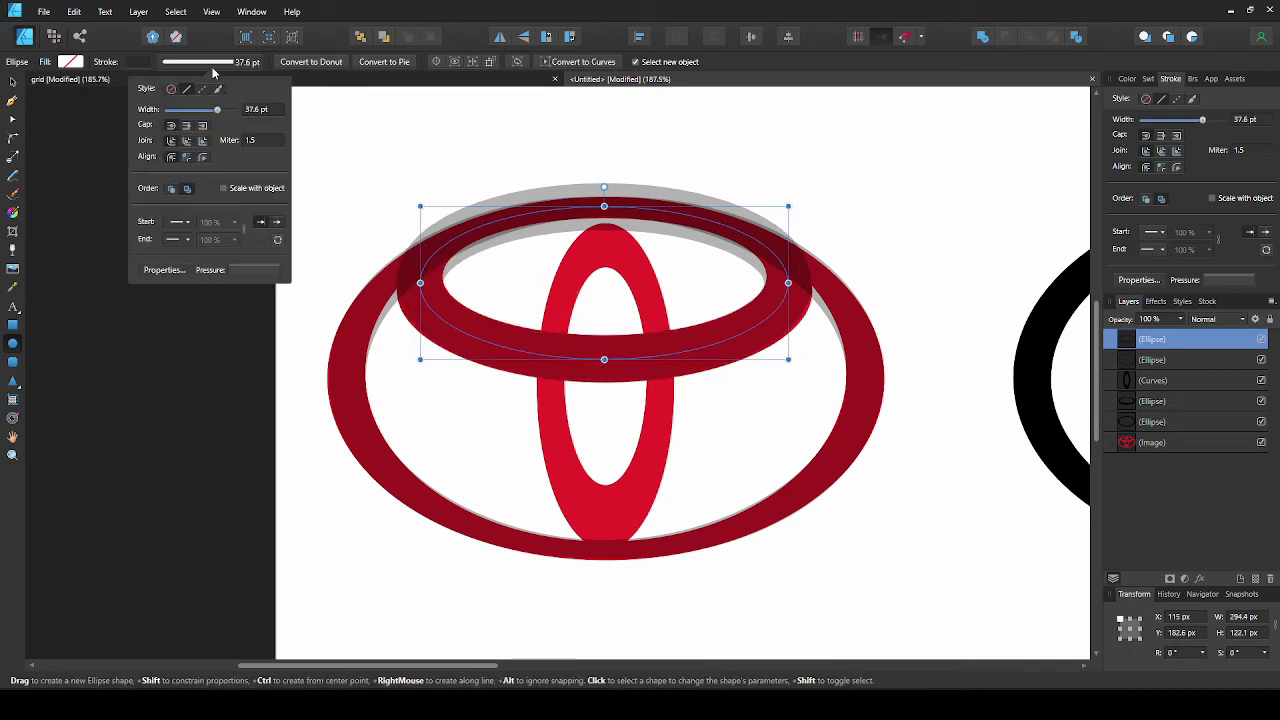
left_click(254, 269)
left_click_drag(398, 287, 414, 366)
left_click(648, 259)
left_click(80, 297)
Draw an ellipse about 225 px tall over the reference's vertical ring and adjust its stroke pressure profile.
mouse_move(563, 240)
left_mouse_down()
mouse_move(666, 437)
mouse_move(650, 521)
left_mouse_up()
left_click(210, 61)
left_click(258, 270)
left_click_drag(234, 366, 240, 63)
left_click(623, 294)
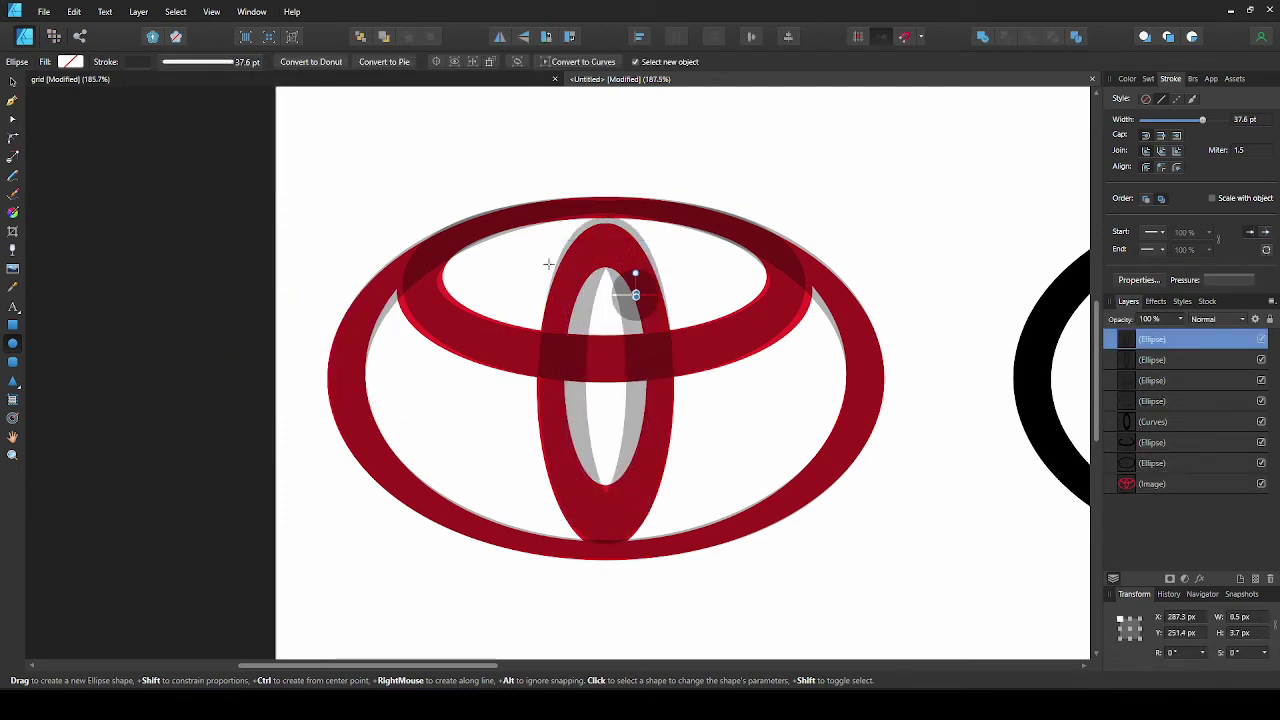
Widen the tall ellipse evenly to about 87 px and set its stroke width to 23.9 pt.
key("v")
left_click_drag(650, 381, 659, 381)
left_click_drag(1166, 117, 1189, 119)
Convert the tall ellipse to curves and expand its stroke.
key("ctrl+Return")
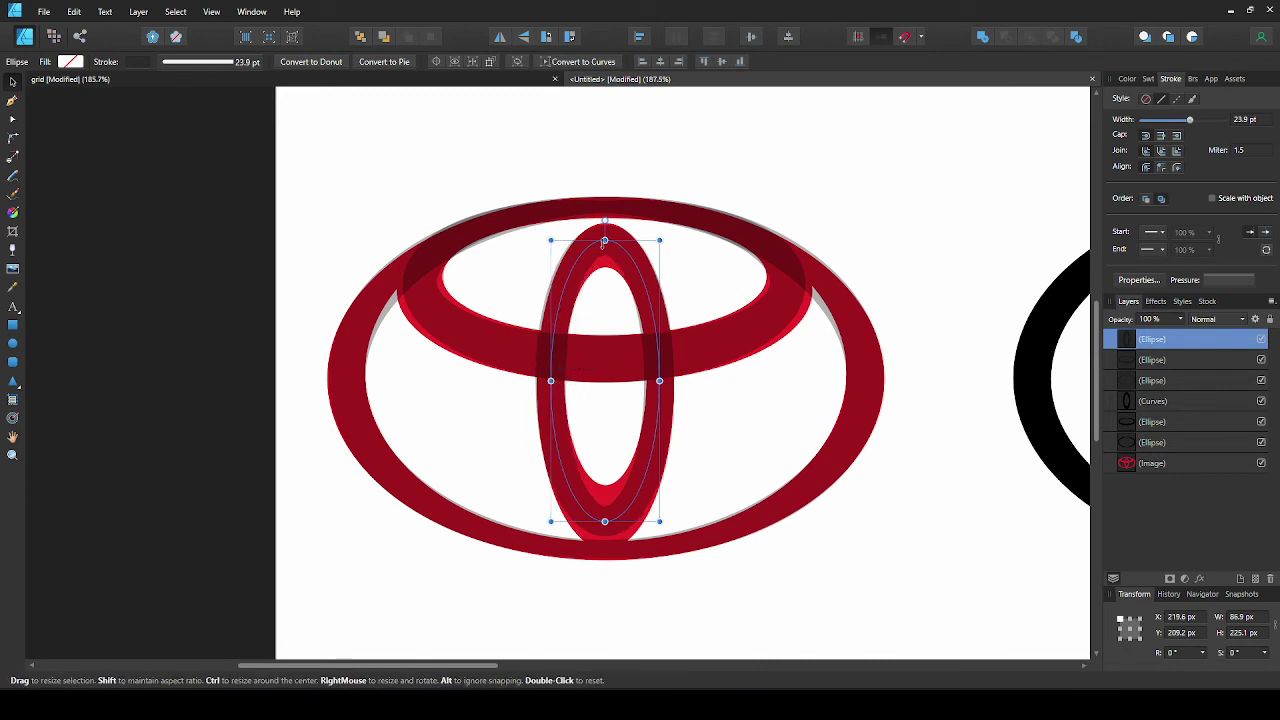
left_click(138, 11)
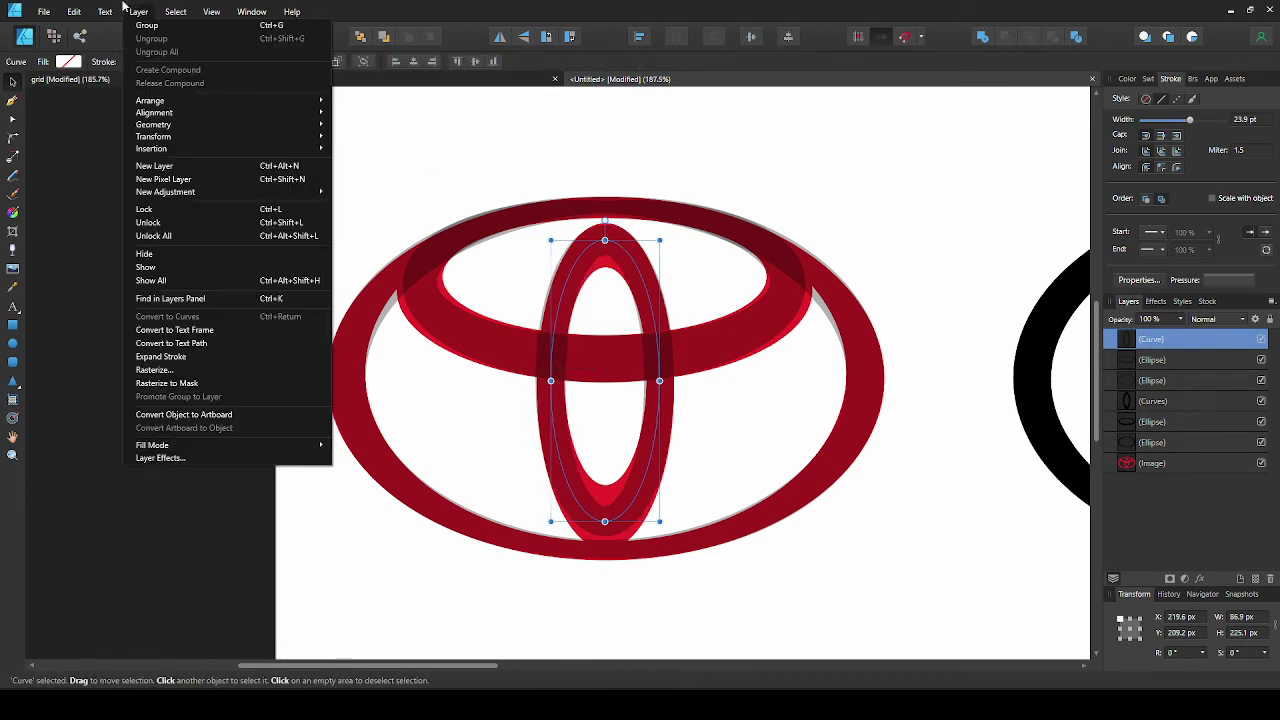
left_click(222, 357)
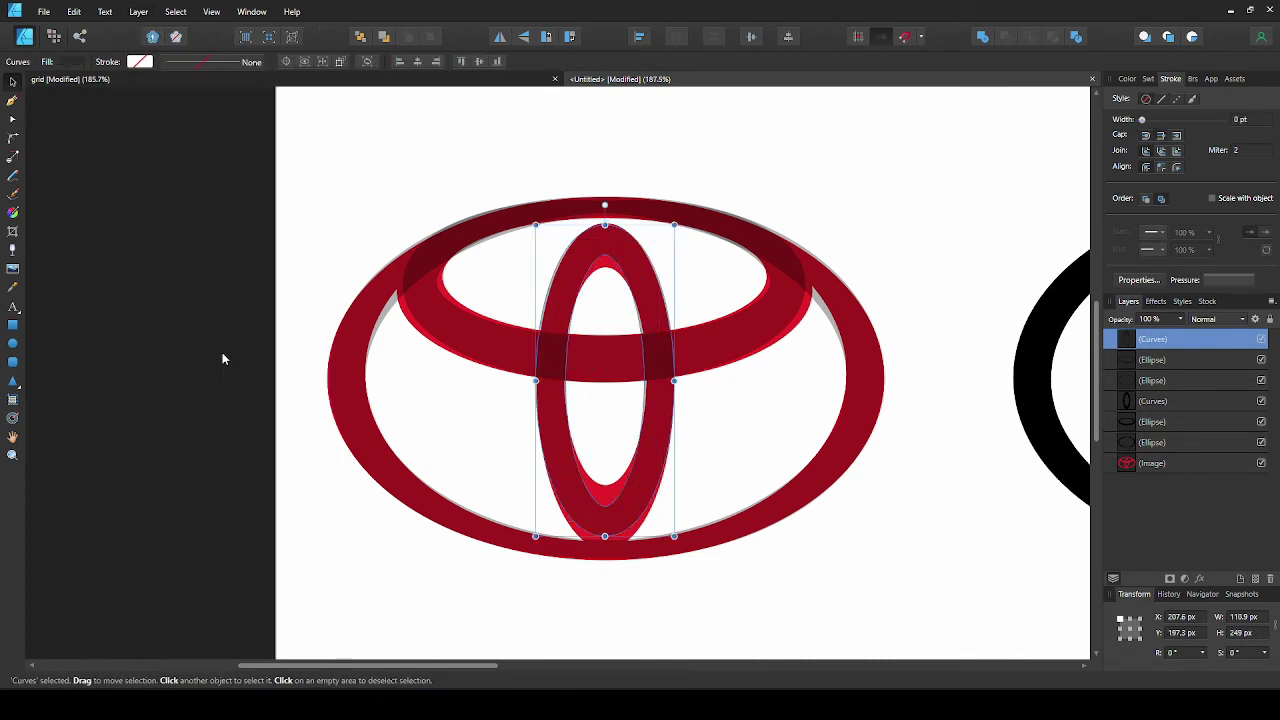
Delete the extra nodes near the top of the traced tall shape's inner curve and round its top node with horizontal handles to match the reference.
left_click(12, 121)
left_click_drag(641, 306, 634, 267)
key("Delete")
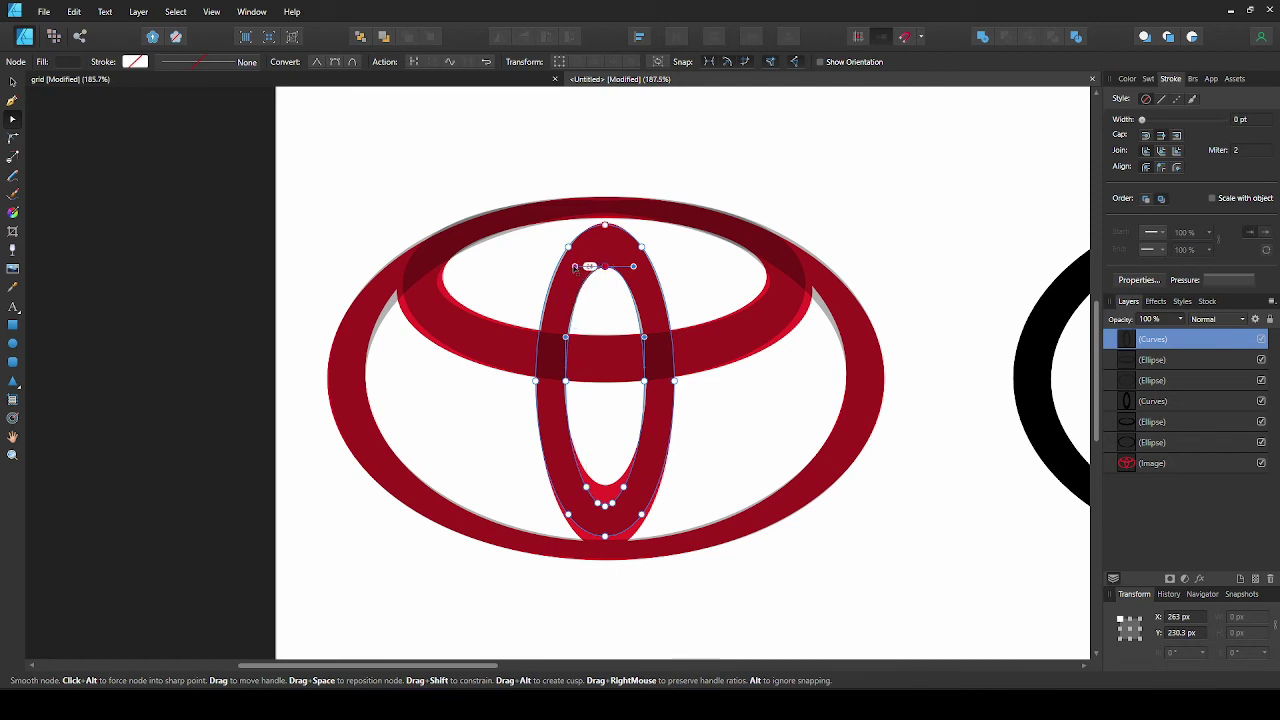
Delete the extra nodes near the bottom of the inner curve, fit the tall shape's bottom curves to the reference, and deselect it.
scroll(576, 266, "down", 2)
left_click_drag(562, 416, 579, 447)
key("Delete")
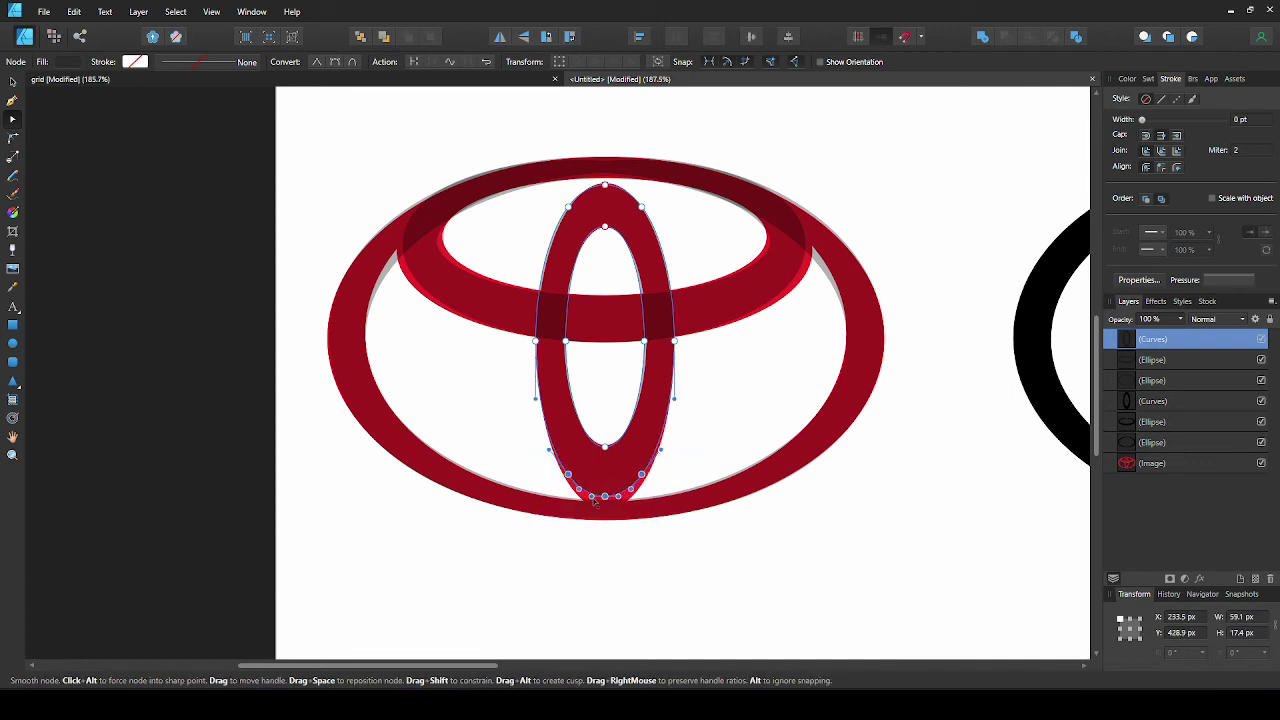
left_click(842, 550)
Move the three shapes of the first black emblem off the page, below the artboard, and deselect them.
scroll(609, 366, "down", 3)
left_click(12, 82)
scroll(691, 326, "down", 1)
left_click(711, 303)
left_click_drag(609, 176, 955, 450)
left_click_drag(760, 278, 894, 555)
left_click(1060, 460)
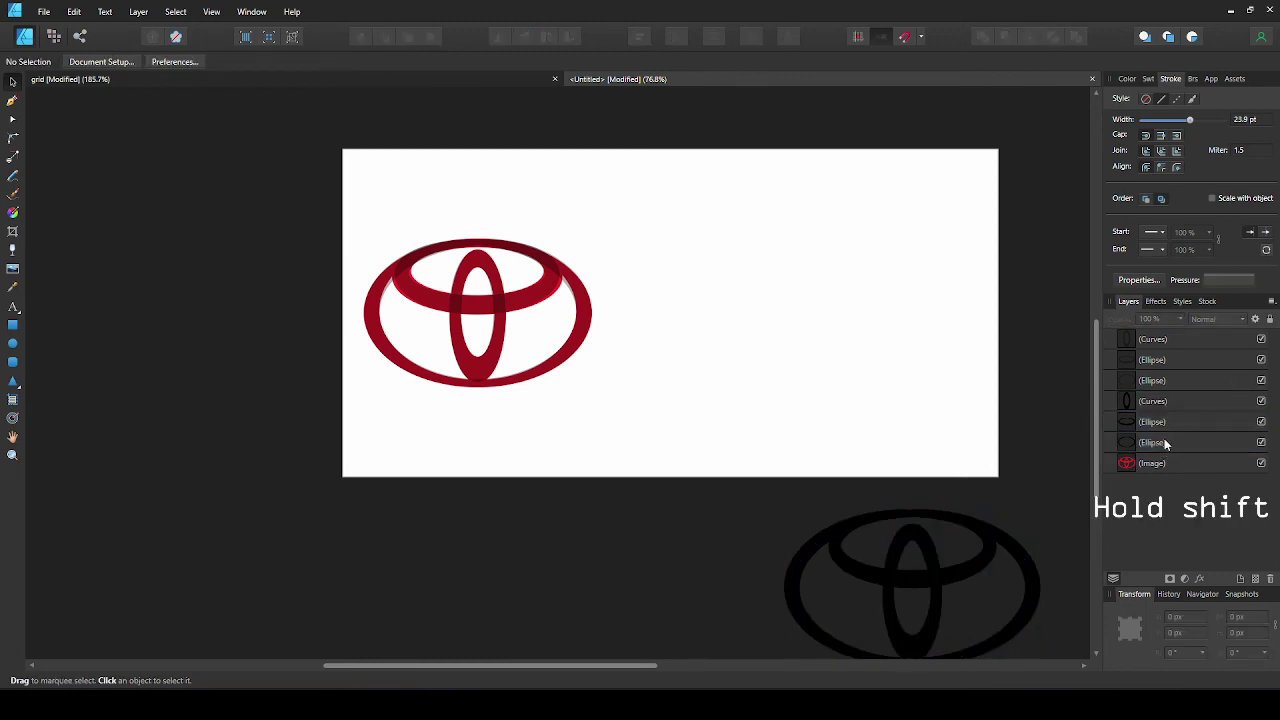
Select the traced tall shape and two traced ellipses together and move them off the reference onto the empty area beside it.
left_click(1159, 381)
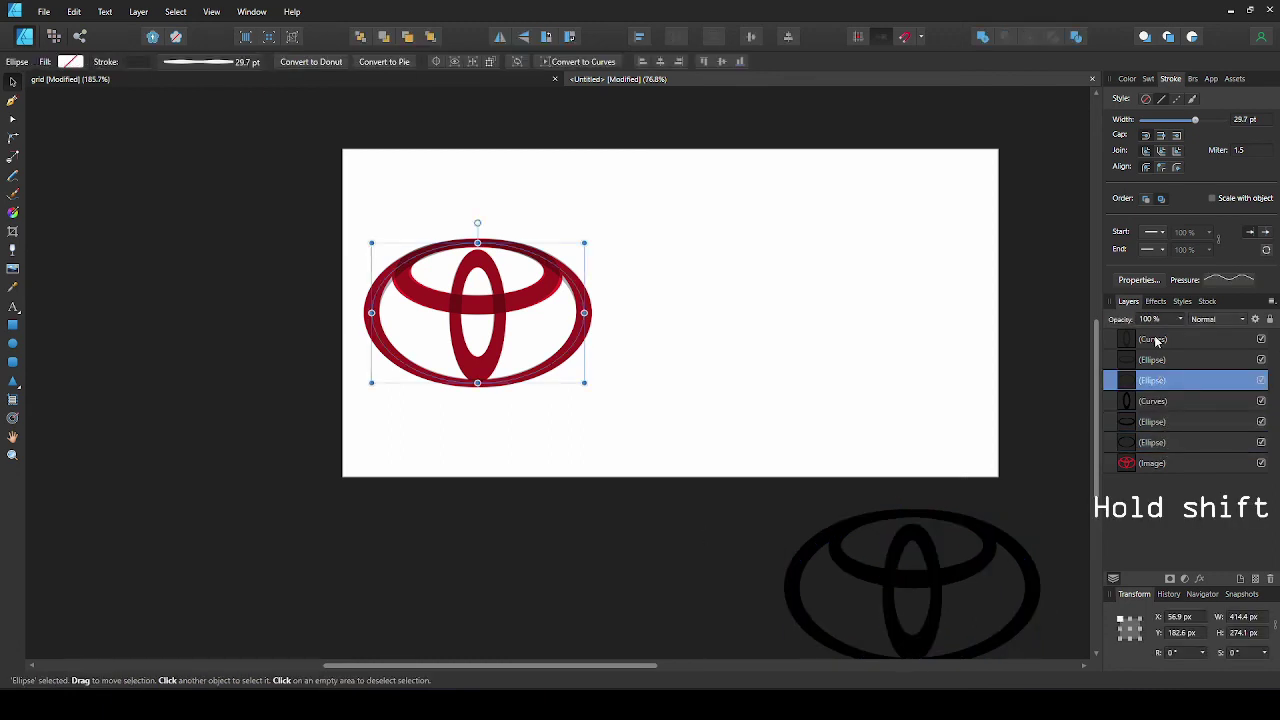
left_click(1155, 339, "shift")
mouse_move(554, 313)
left_mouse_down()
mouse_move(800, 303)
mouse_move(848, 318)
left_mouse_up()
Restore the traced emblem to 100 % opacity, on the strokes of both ellipses and the fill of the tall shape.
left_click(1128, 79)
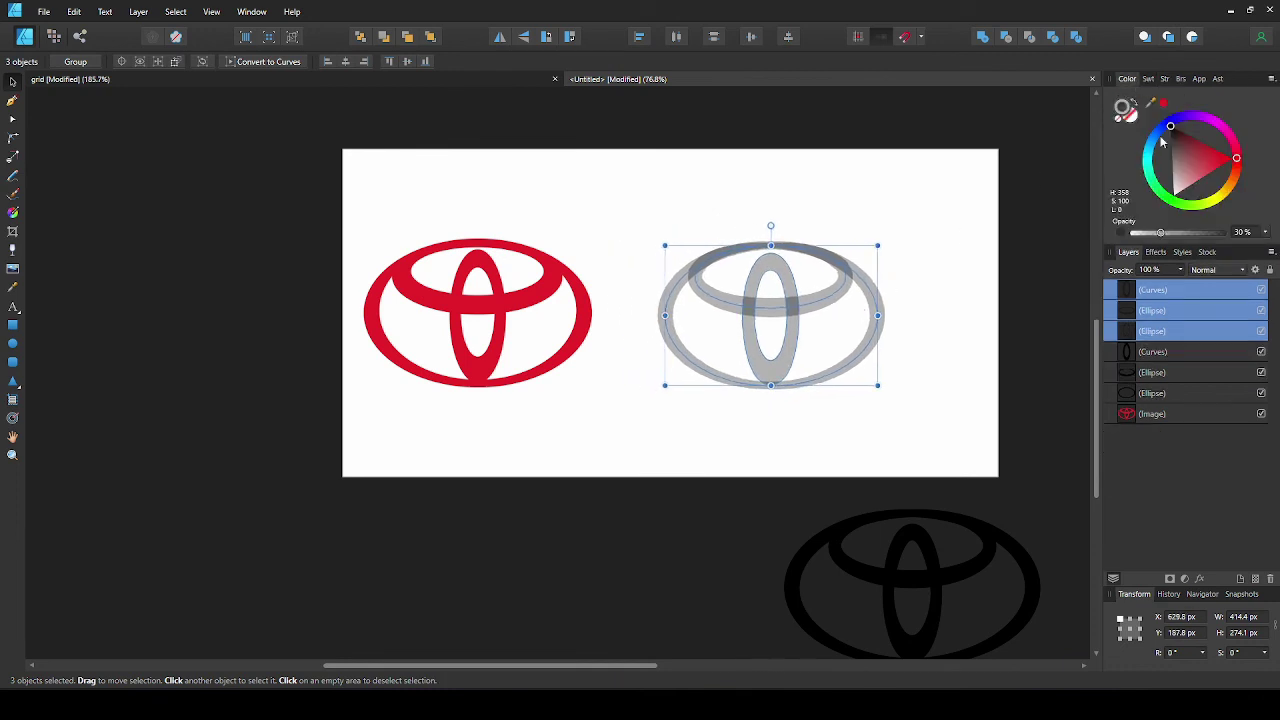
left_click_drag(1188, 234, 1223, 232)
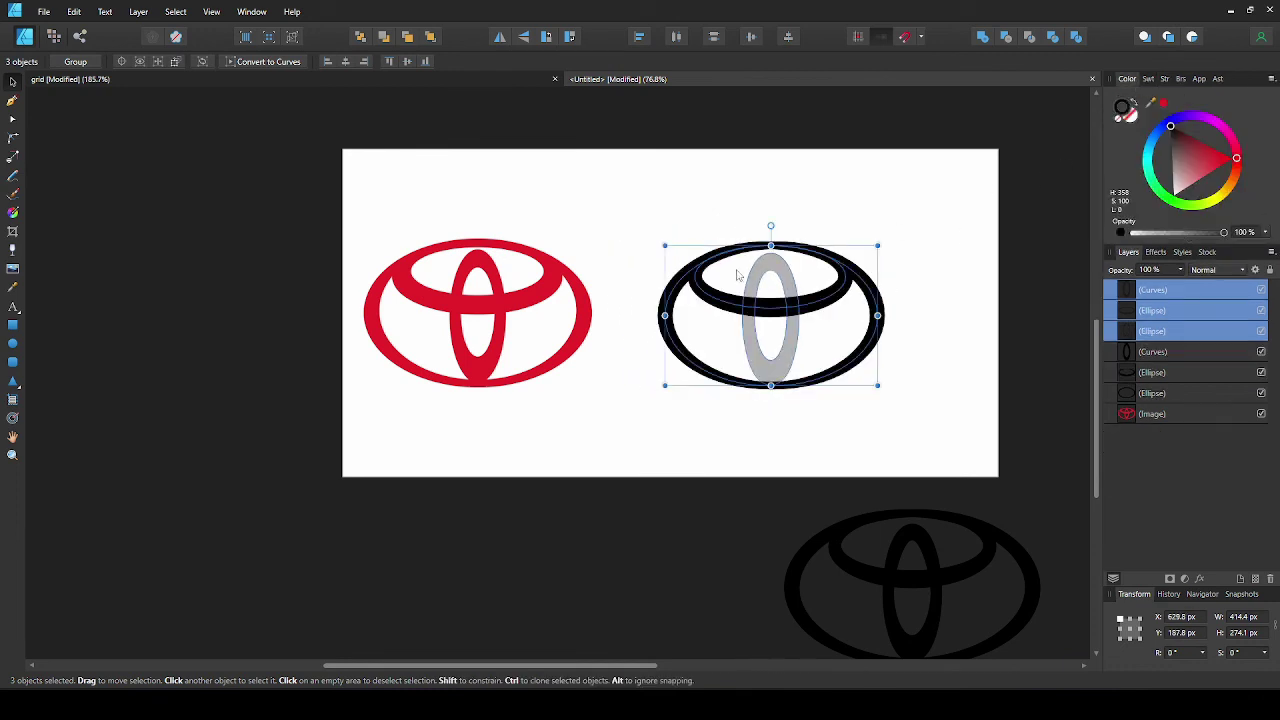
left_click(790, 290)
left_click(1129, 116)
left_click_drag(1202, 235, 1230, 233)
Move the whole traced emblem up near the page's top edge and deselect it.
left_click_drag(957, 423, 642, 184)
left_click_drag(809, 262, 766, 188)
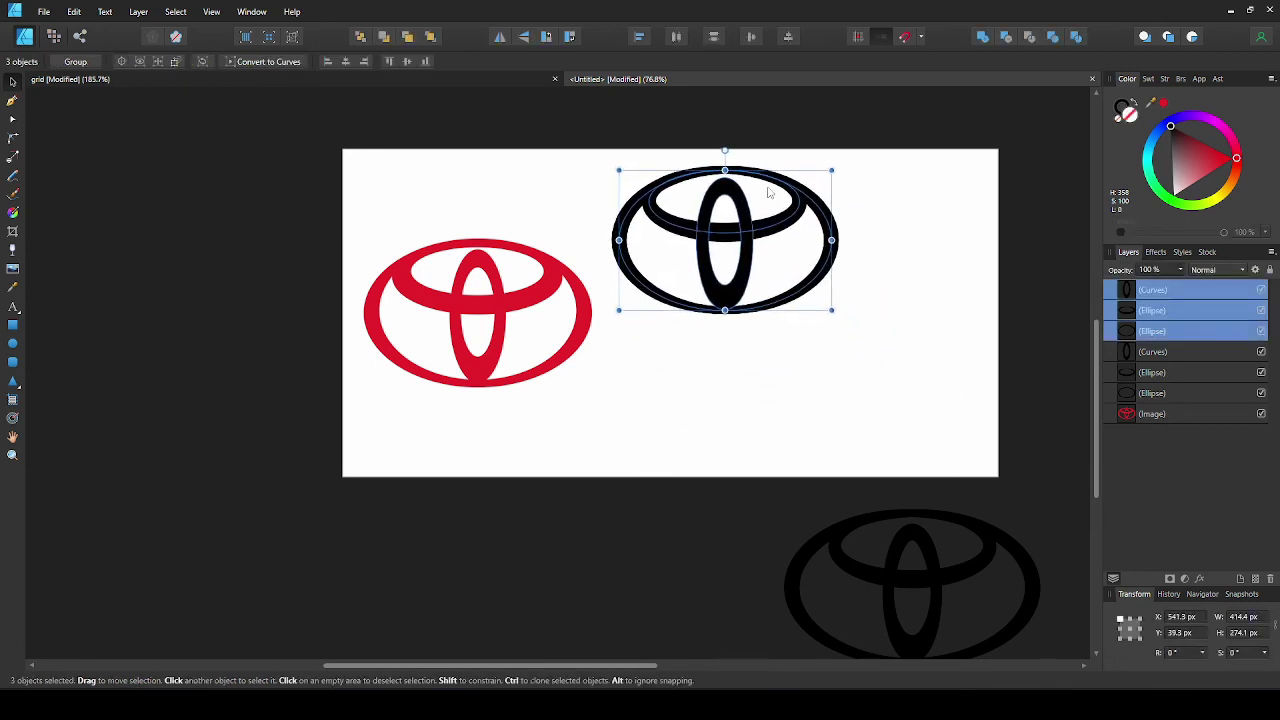
left_click(760, 460)
Move the first black emblem back onto the page below the traced emblem and deselect it.
left_click_drag(690, 430, 1096, 676)
left_click_drag(1012, 584, 939, 392)
left_click(872, 518)
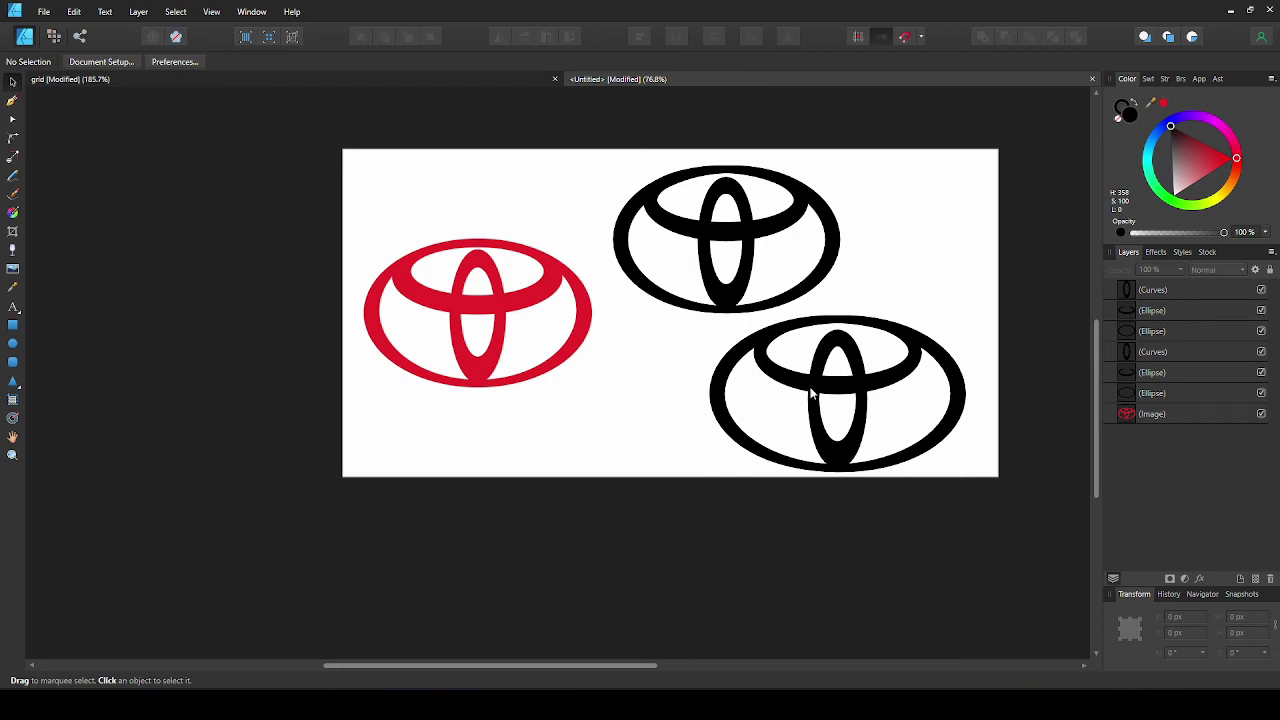